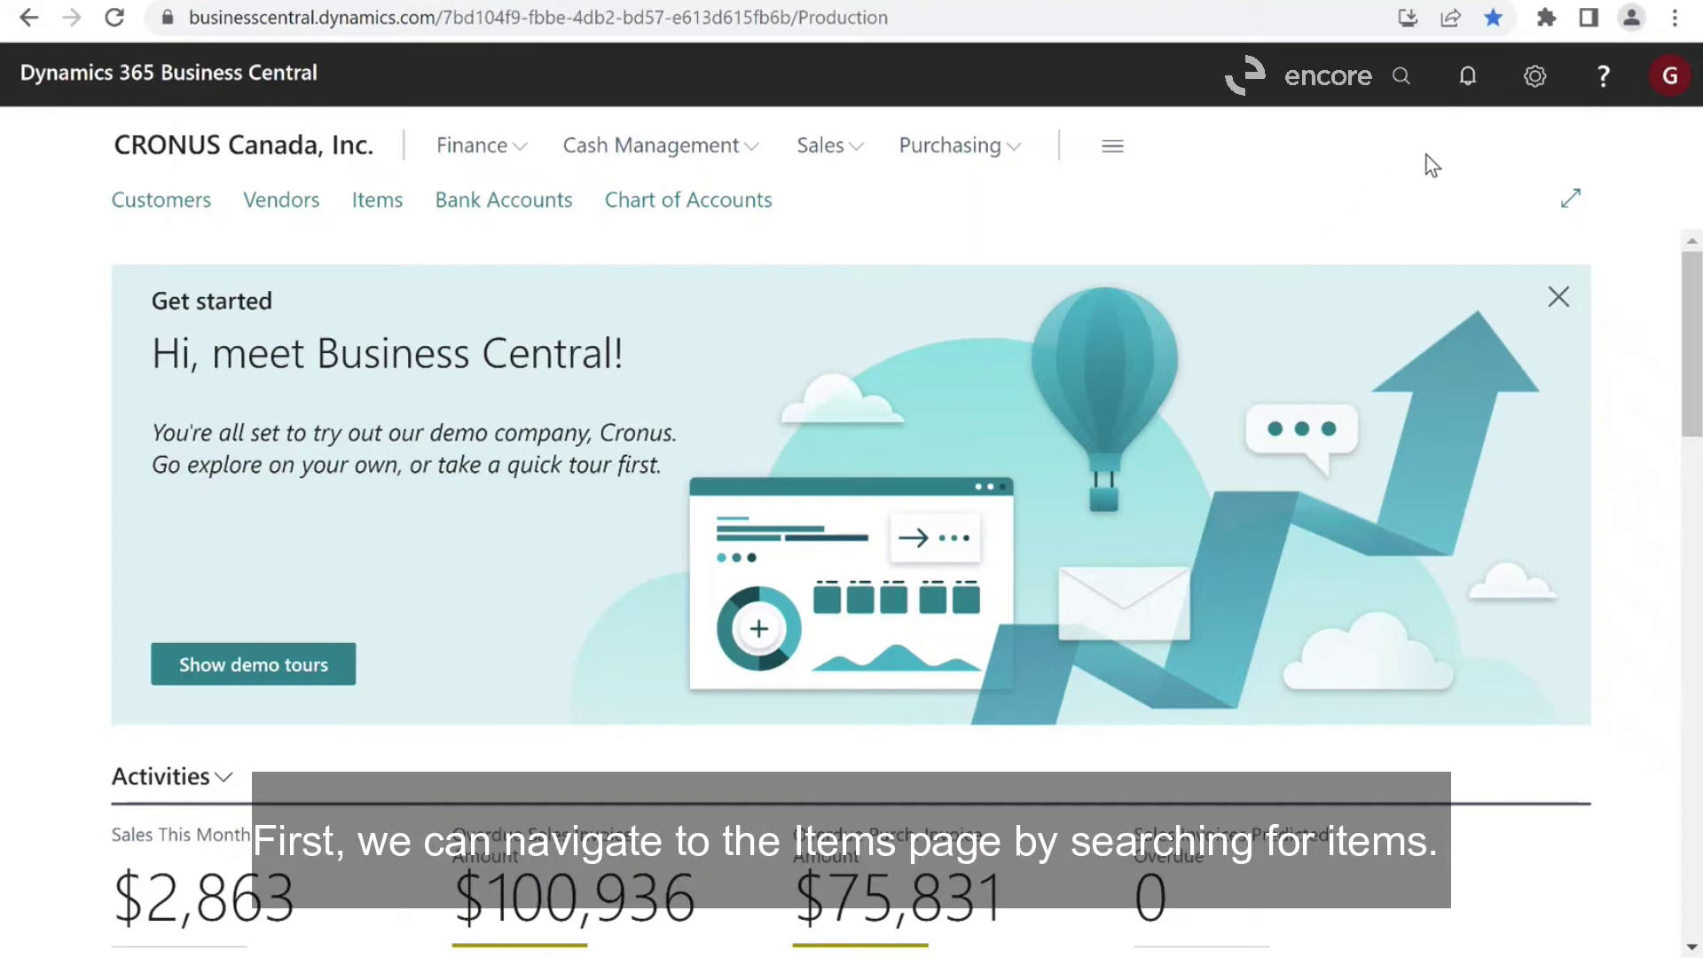
Step: Find and open the Items list via search, view the ATHENS Desk's ledger entries, then return
click(1400, 78)
text(item)
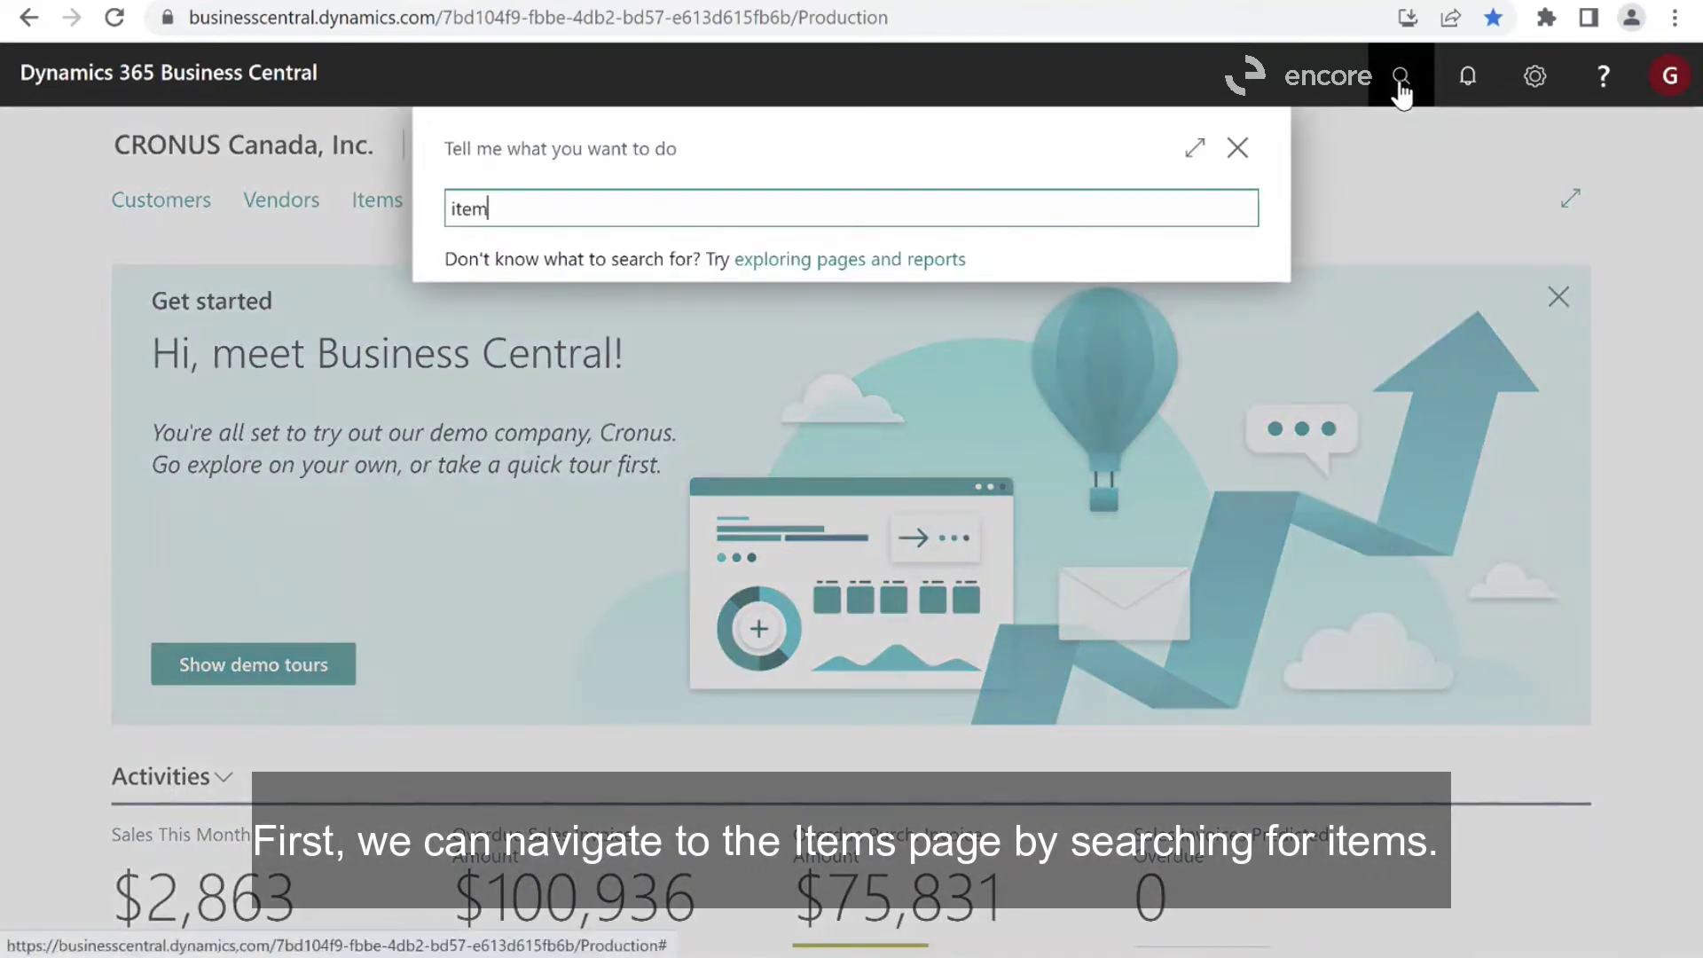
text(s)
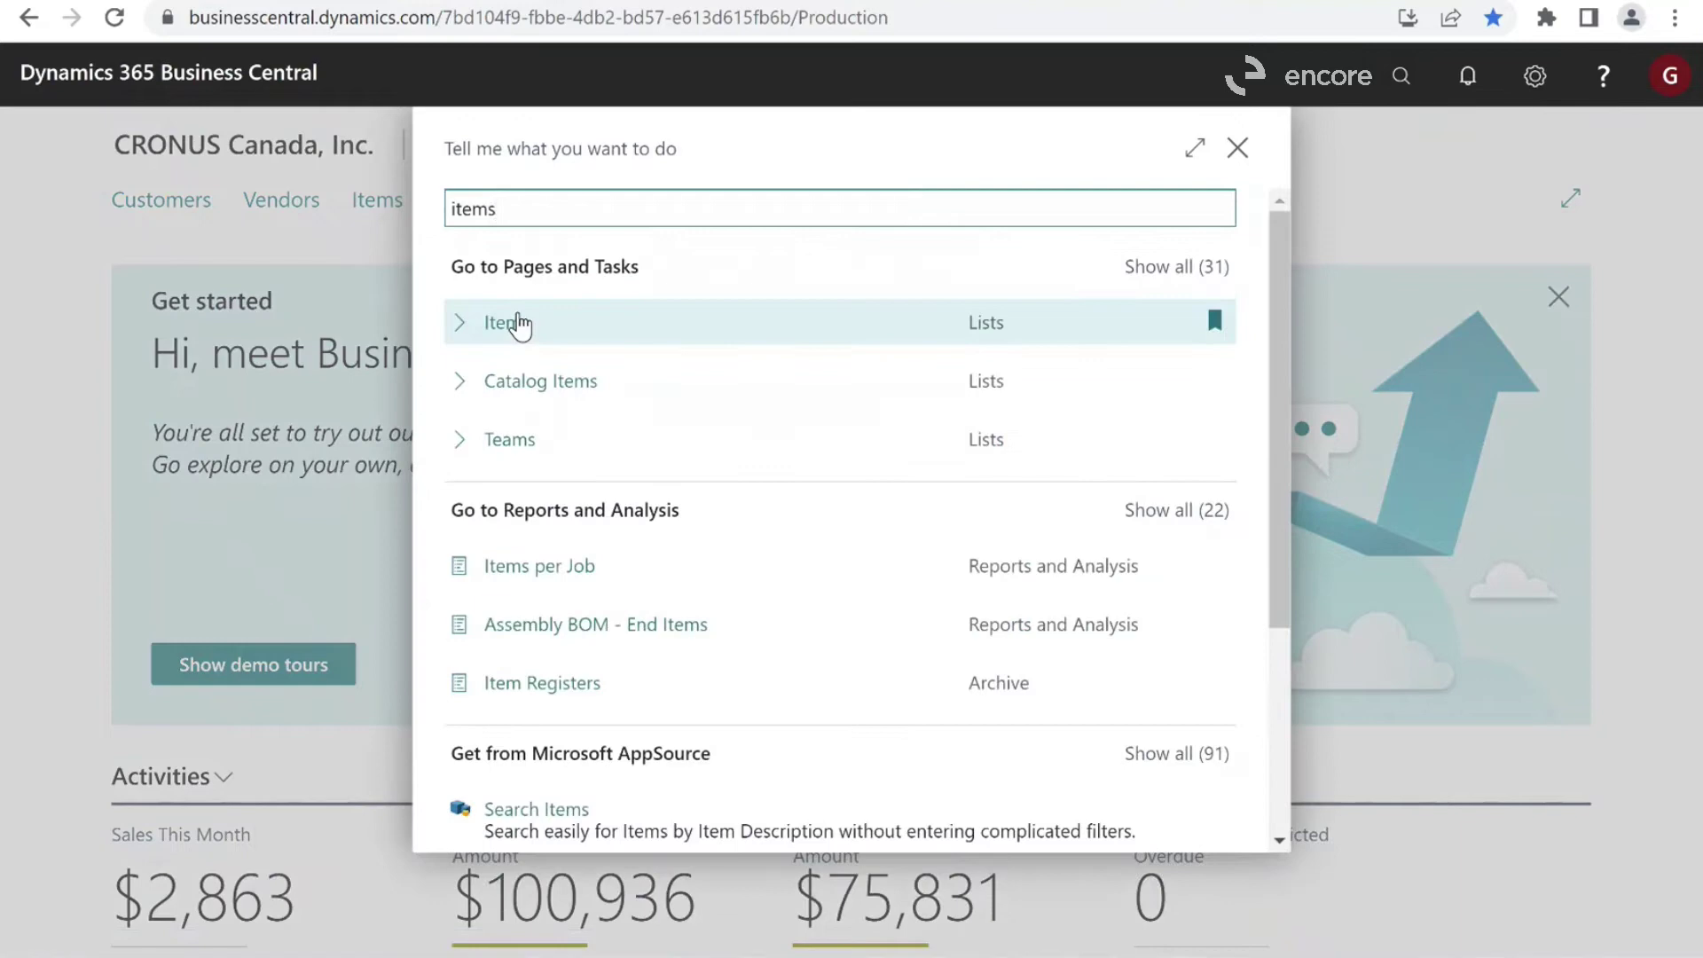
click(518, 322)
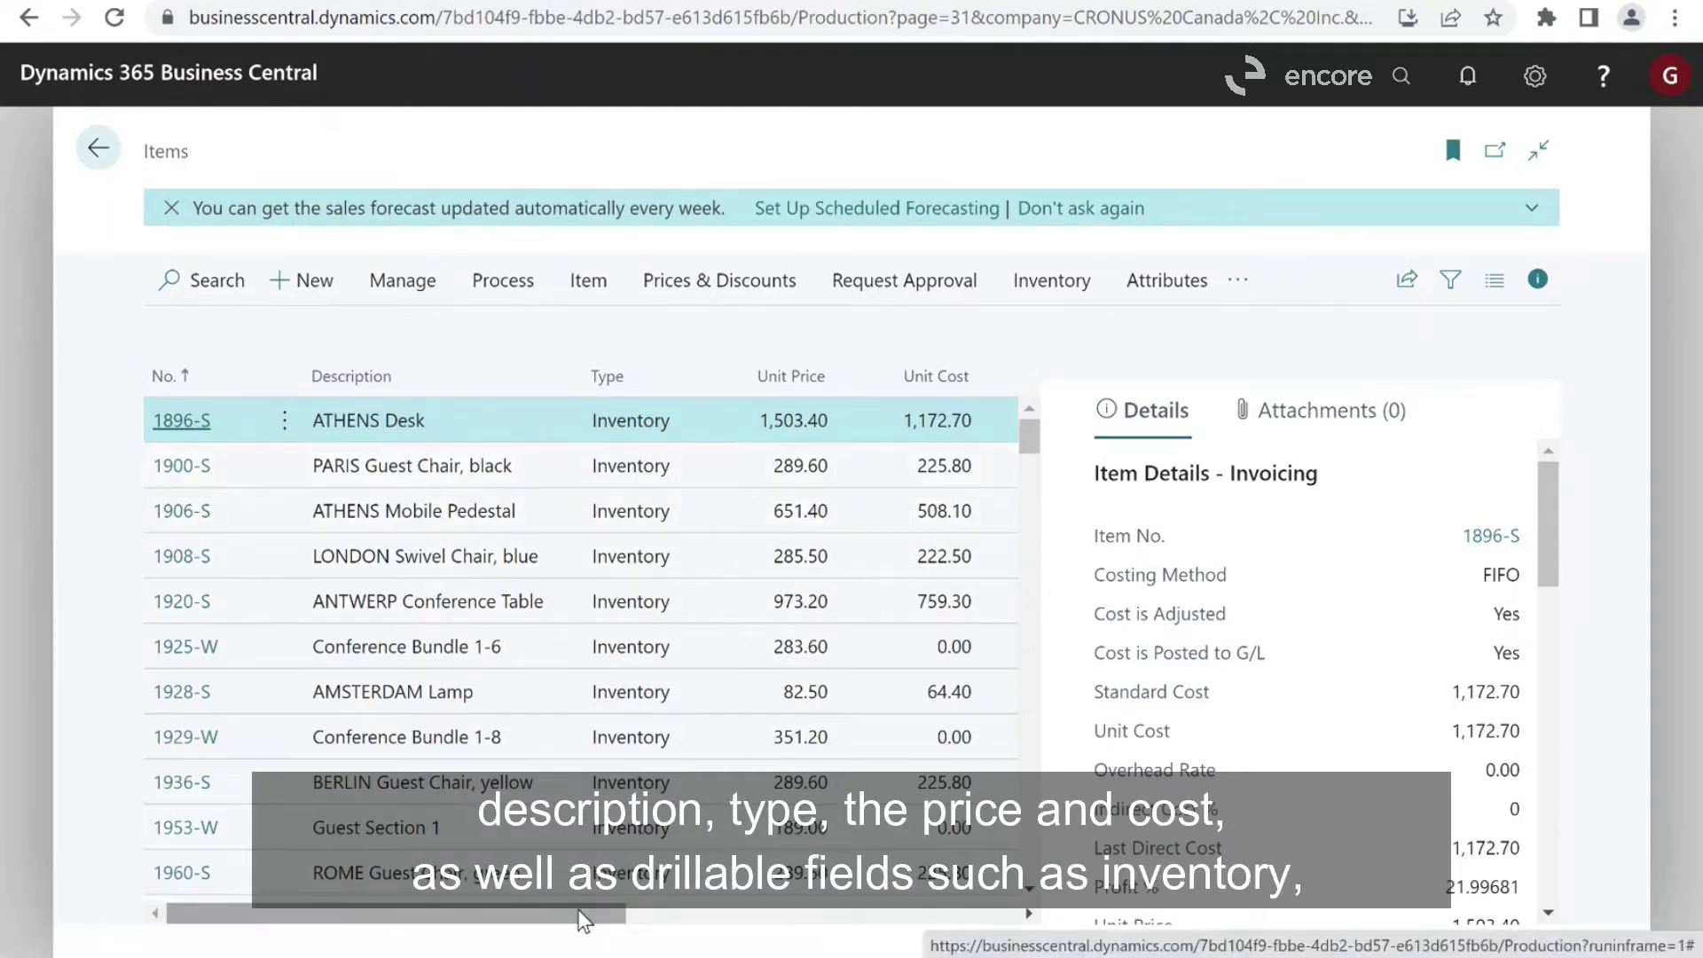
drag(594, 913, 776, 922)
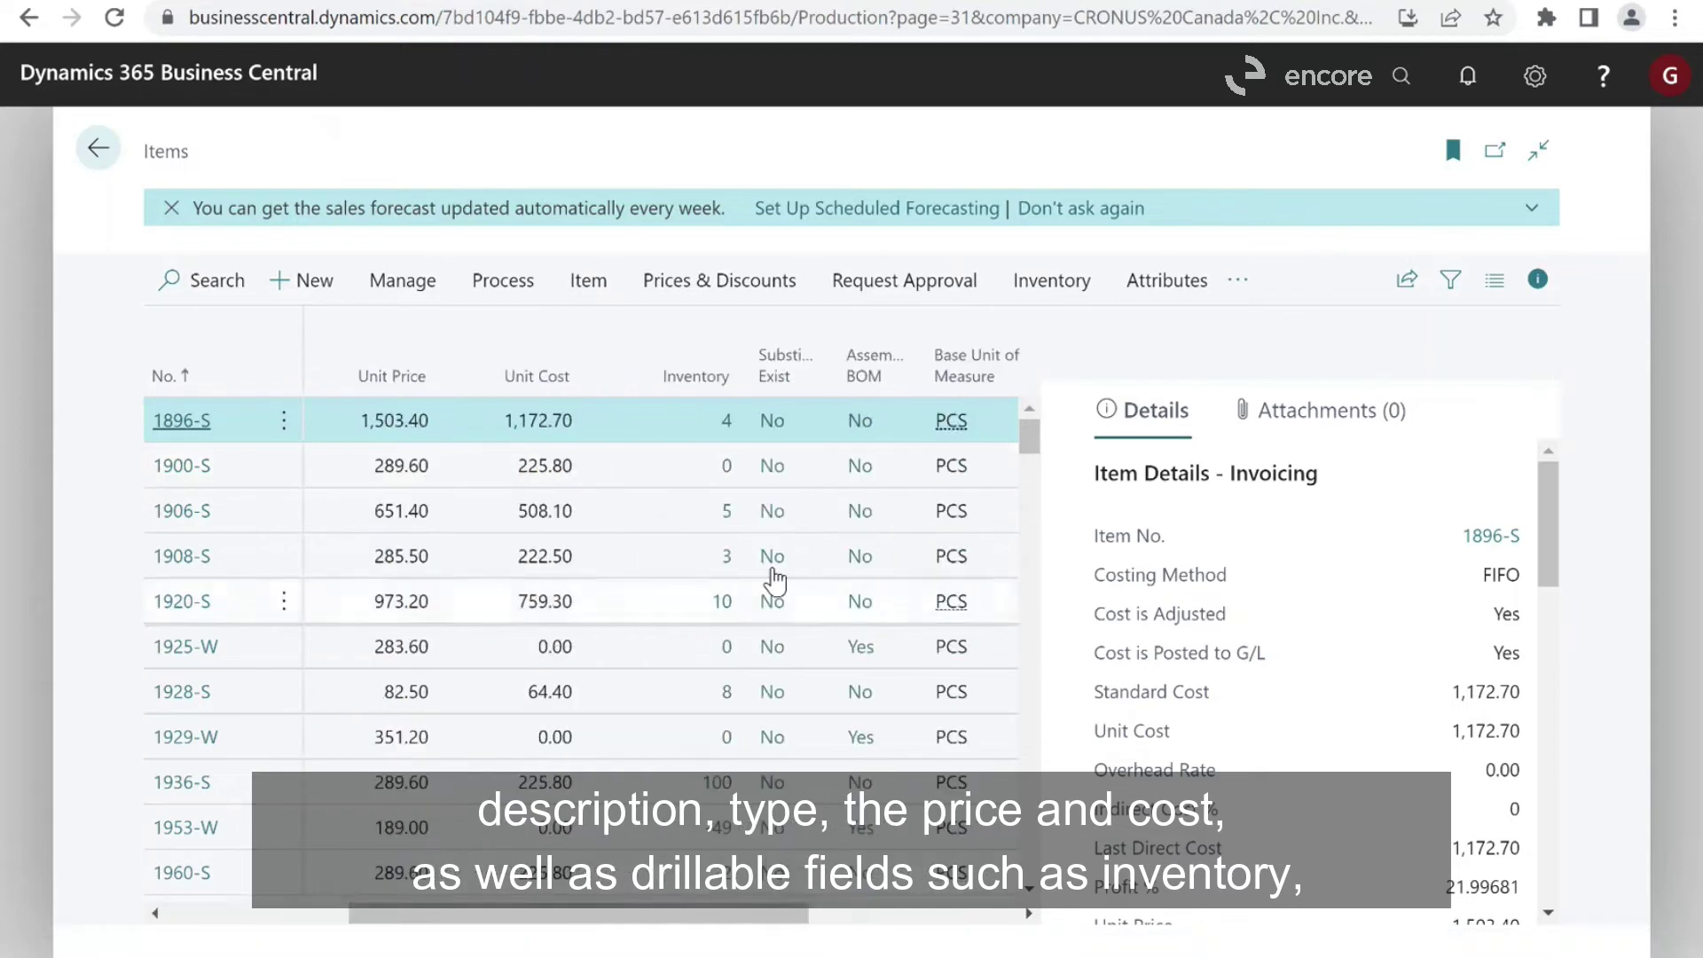
click(729, 435)
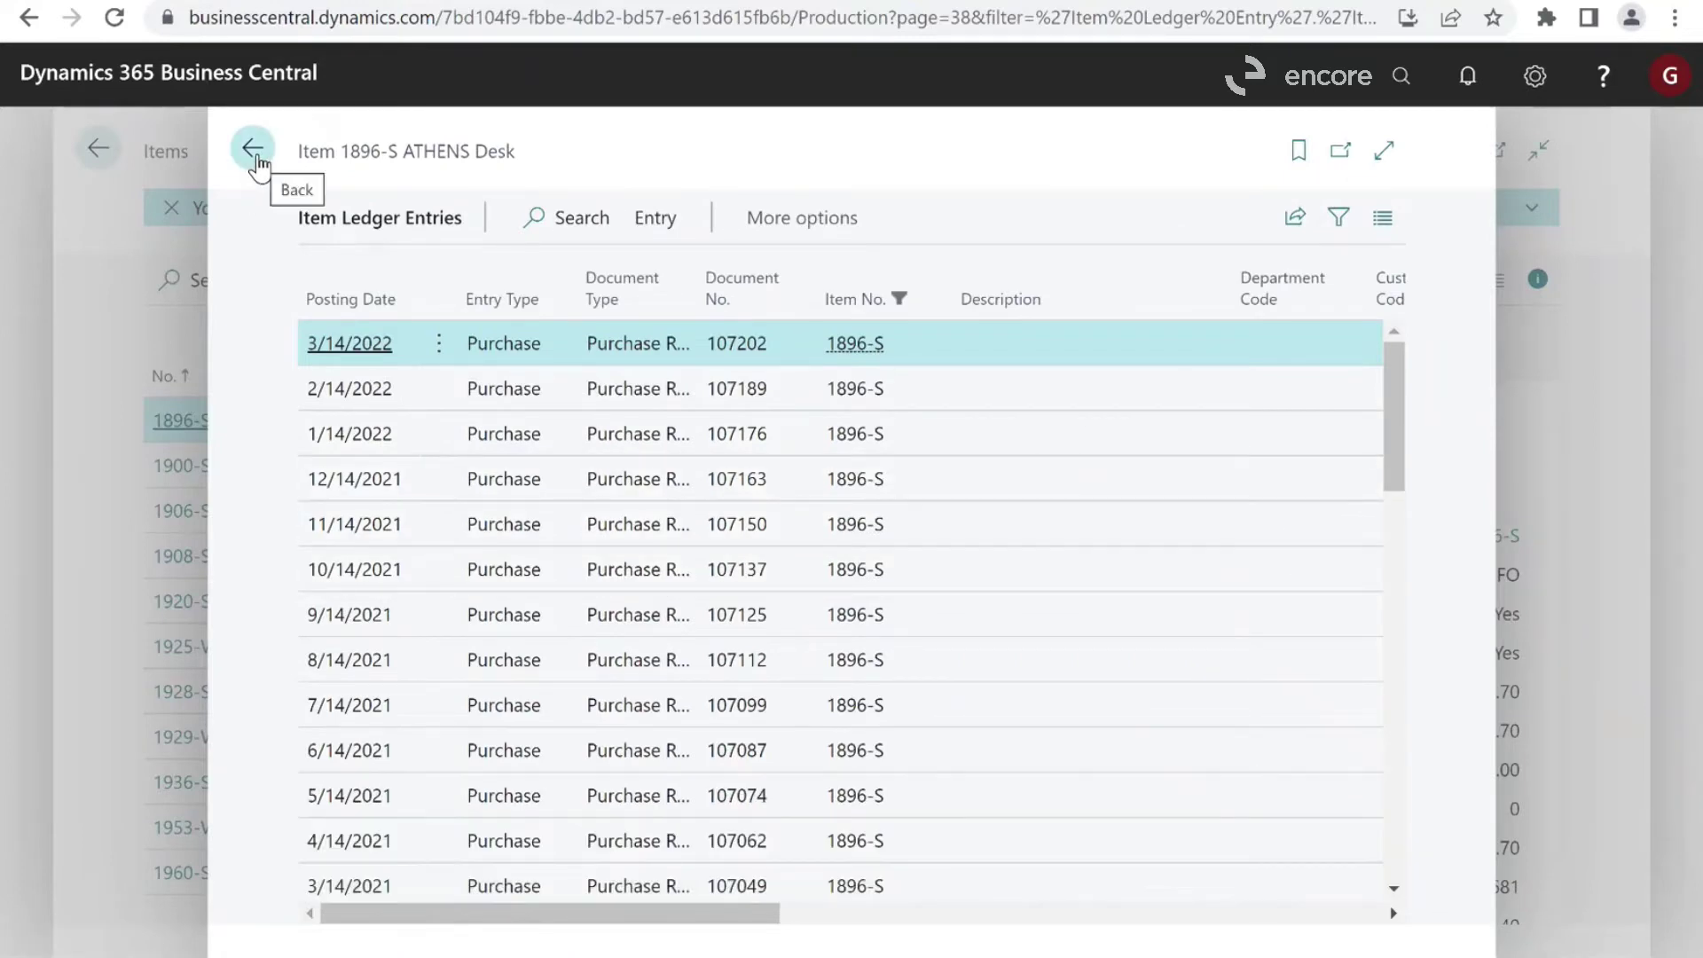
click(255, 149)
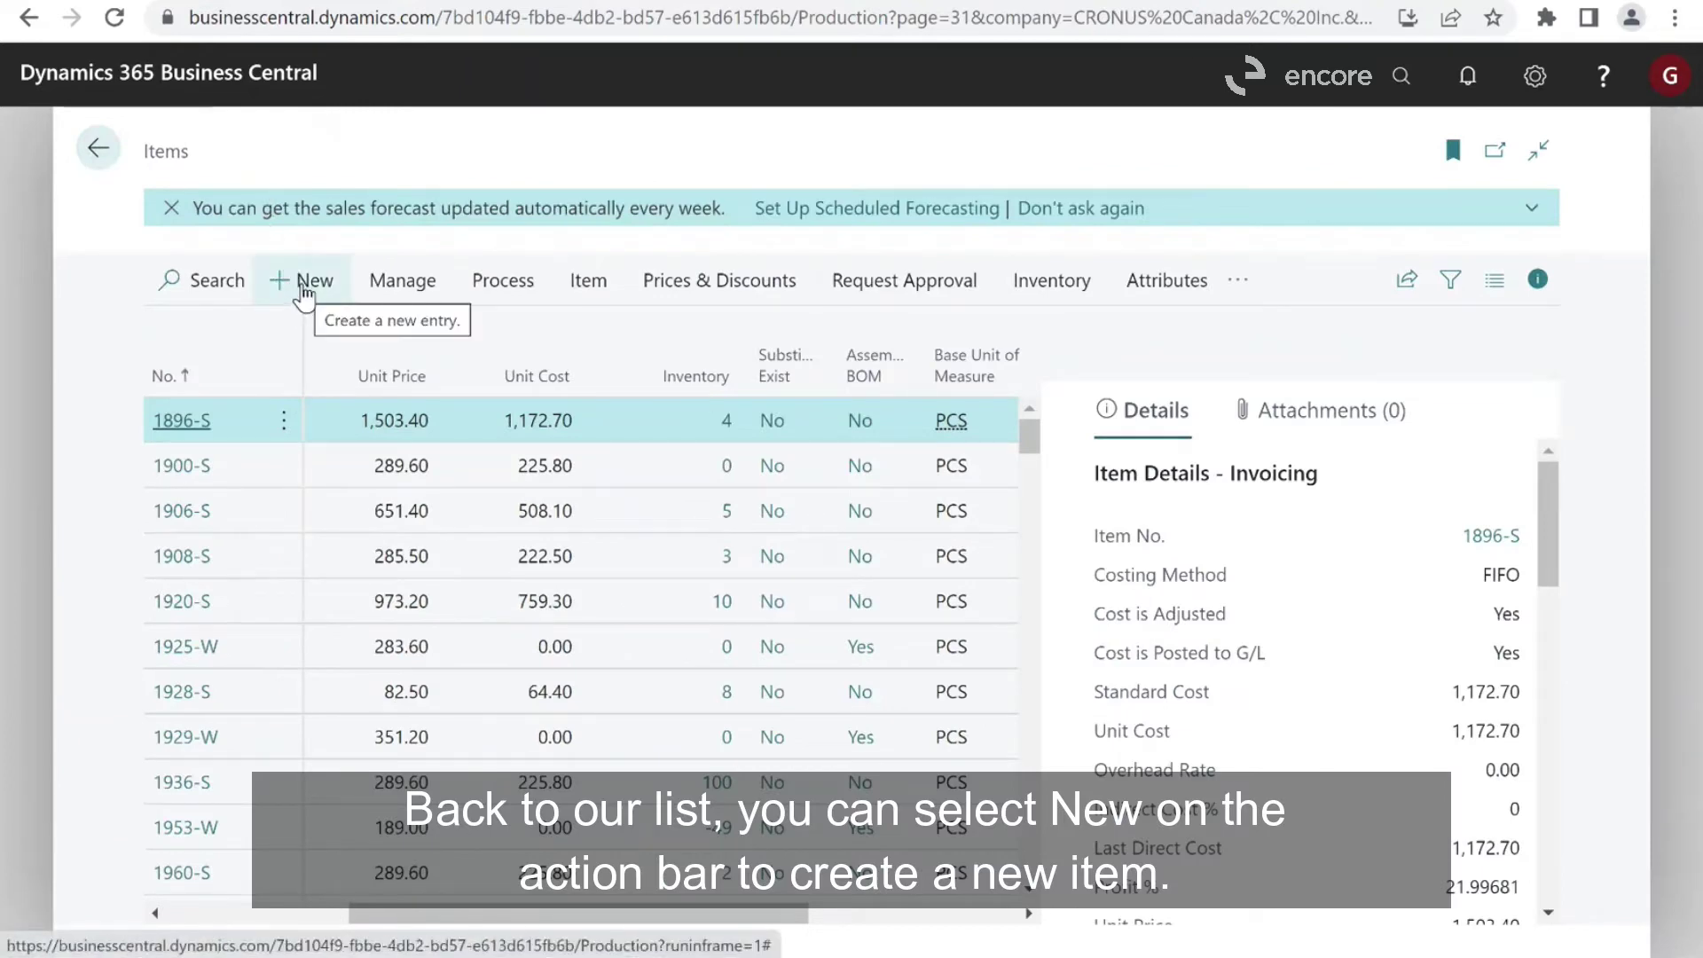
Step: Create new item 1001 using the ITEM template
click(304, 284)
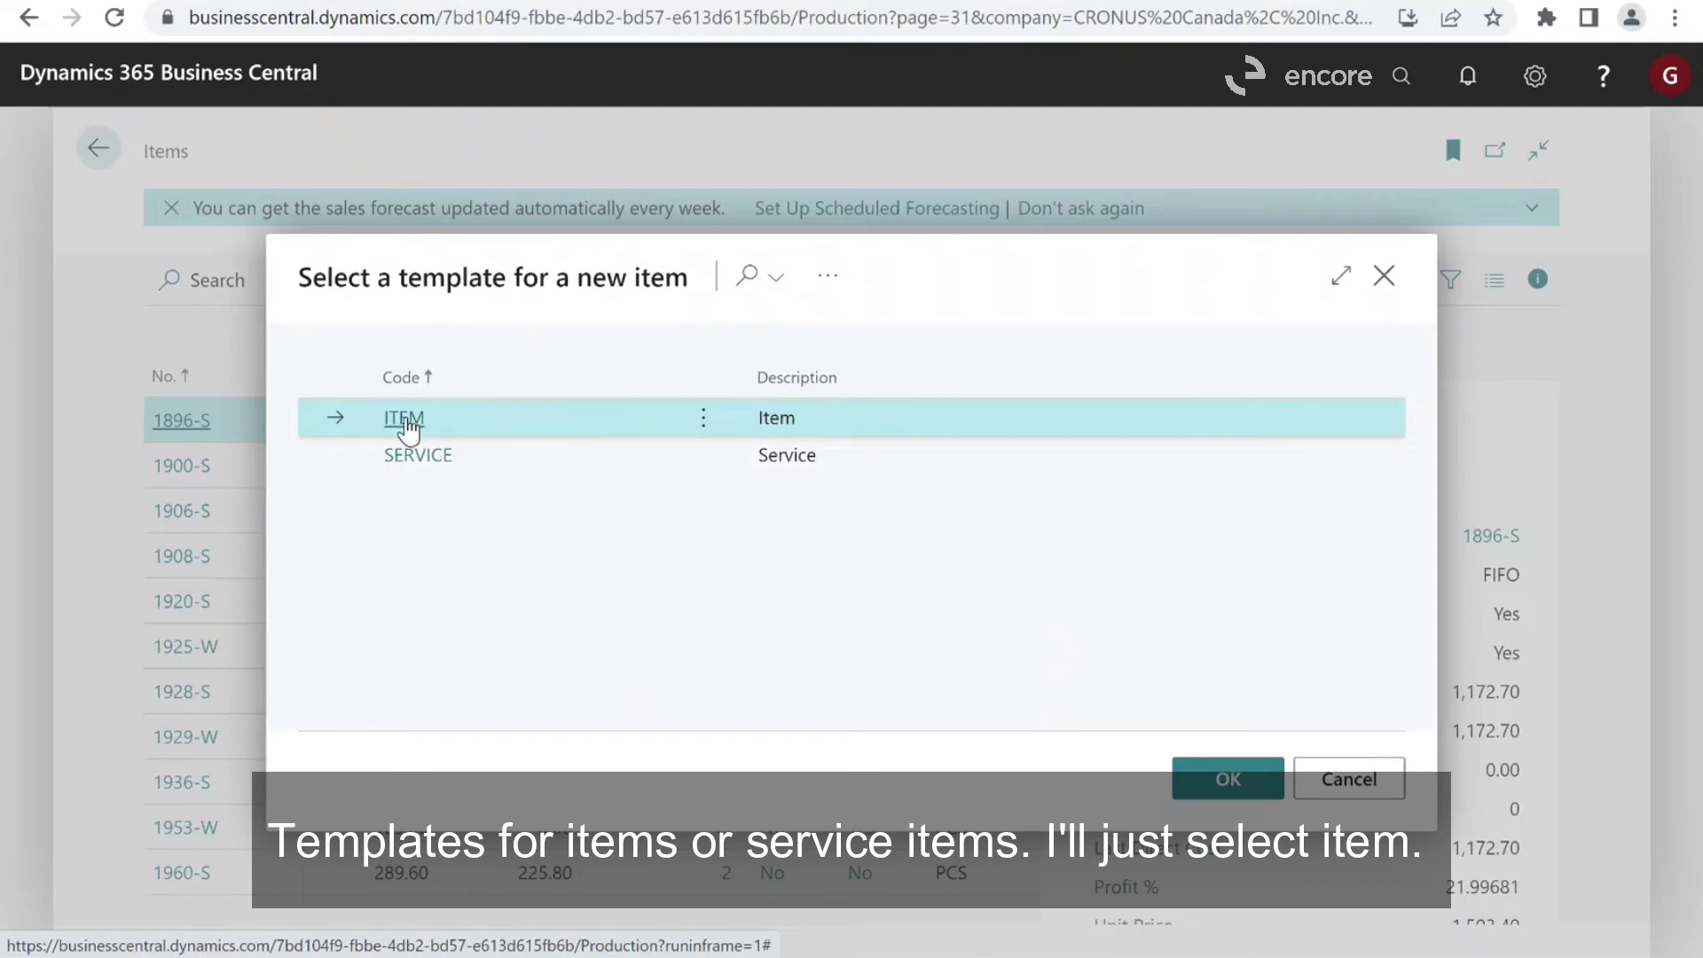
click(1222, 779)
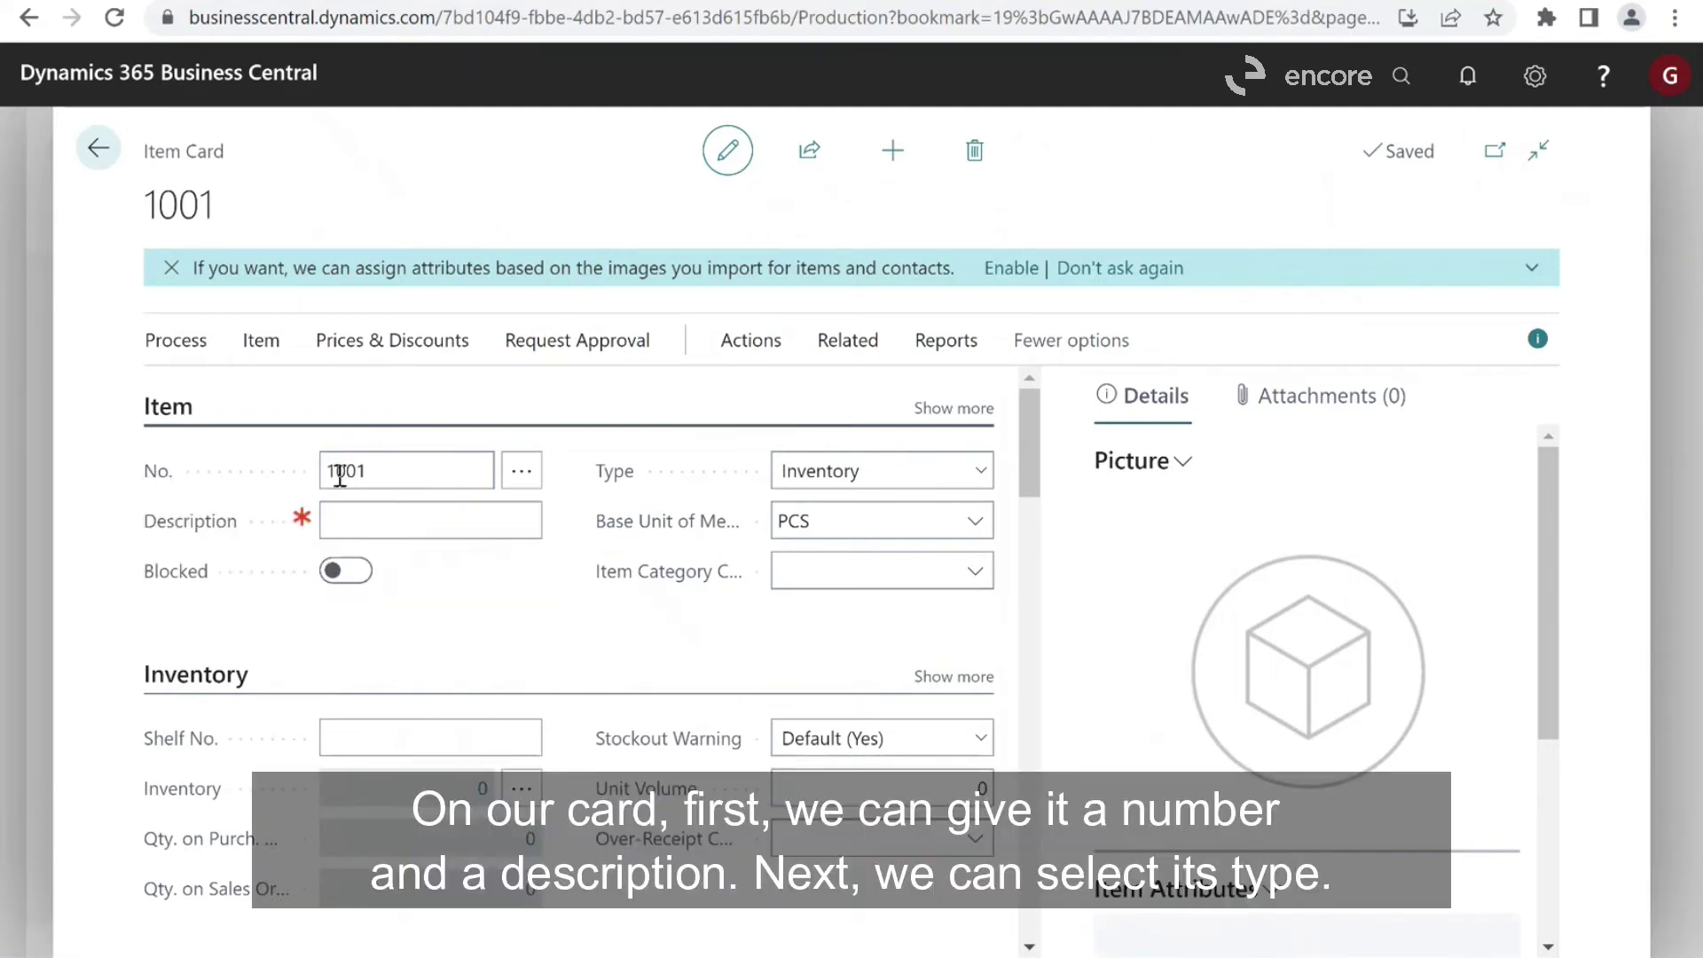
Step: Keep item type Inventory and base unit PCS, and set the item category to FURNITURE
click(385, 522)
click(981, 476)
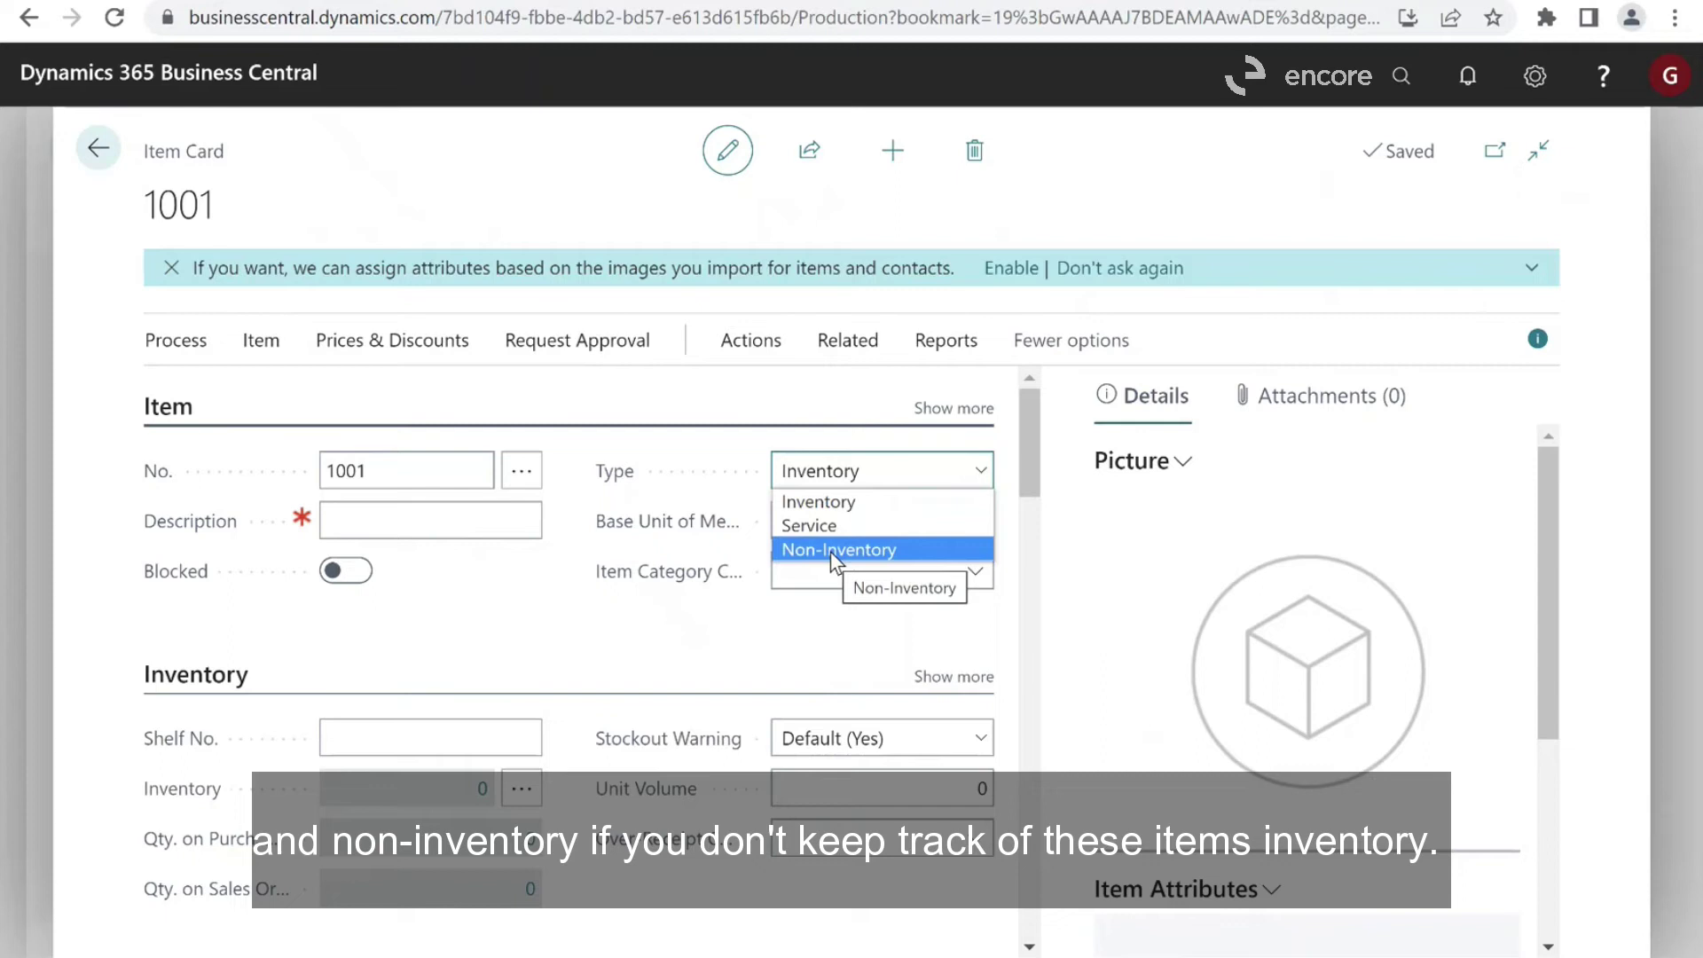
click(881, 501)
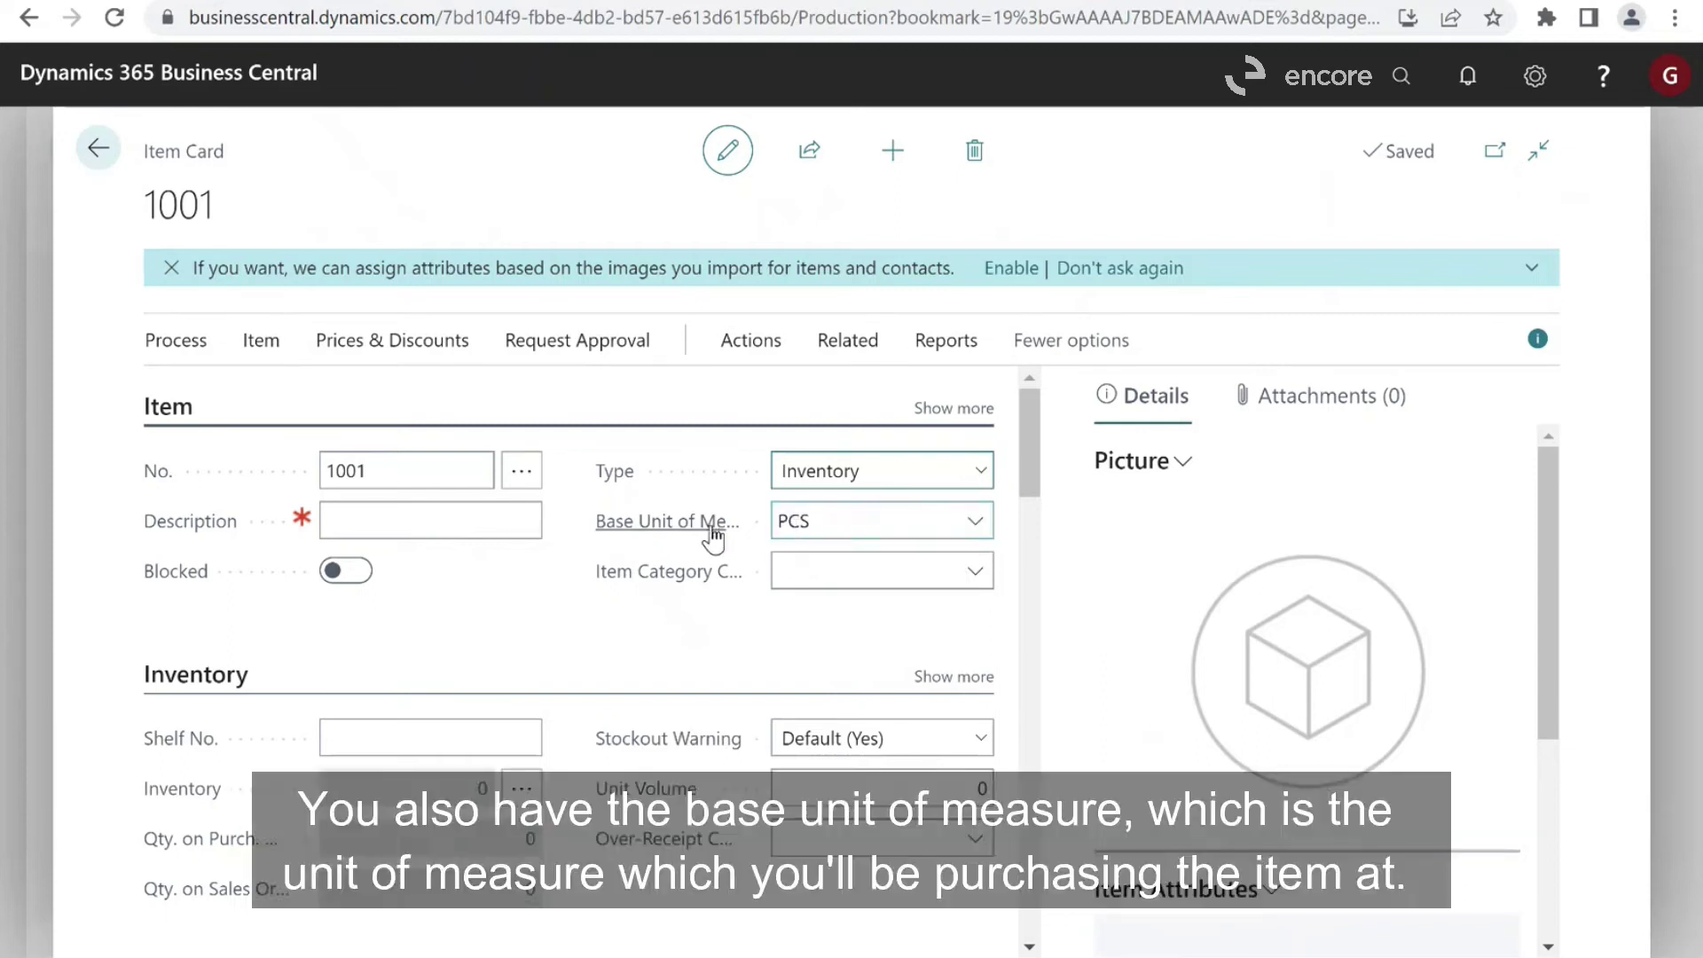
click(980, 530)
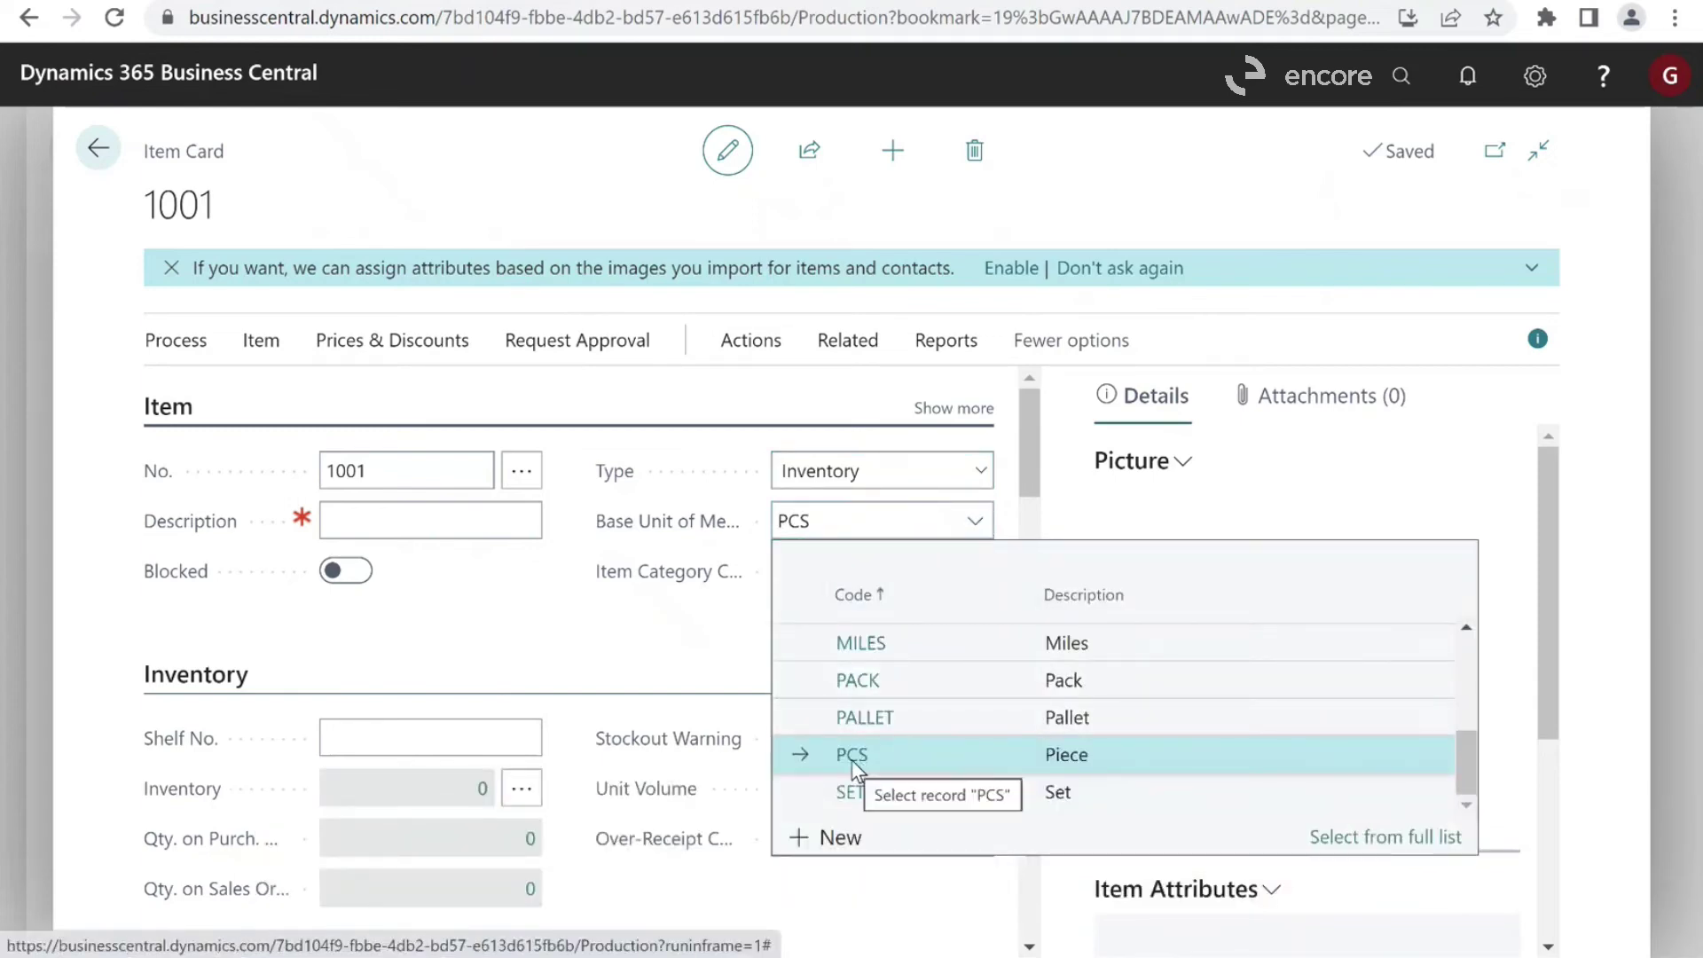
click(851, 756)
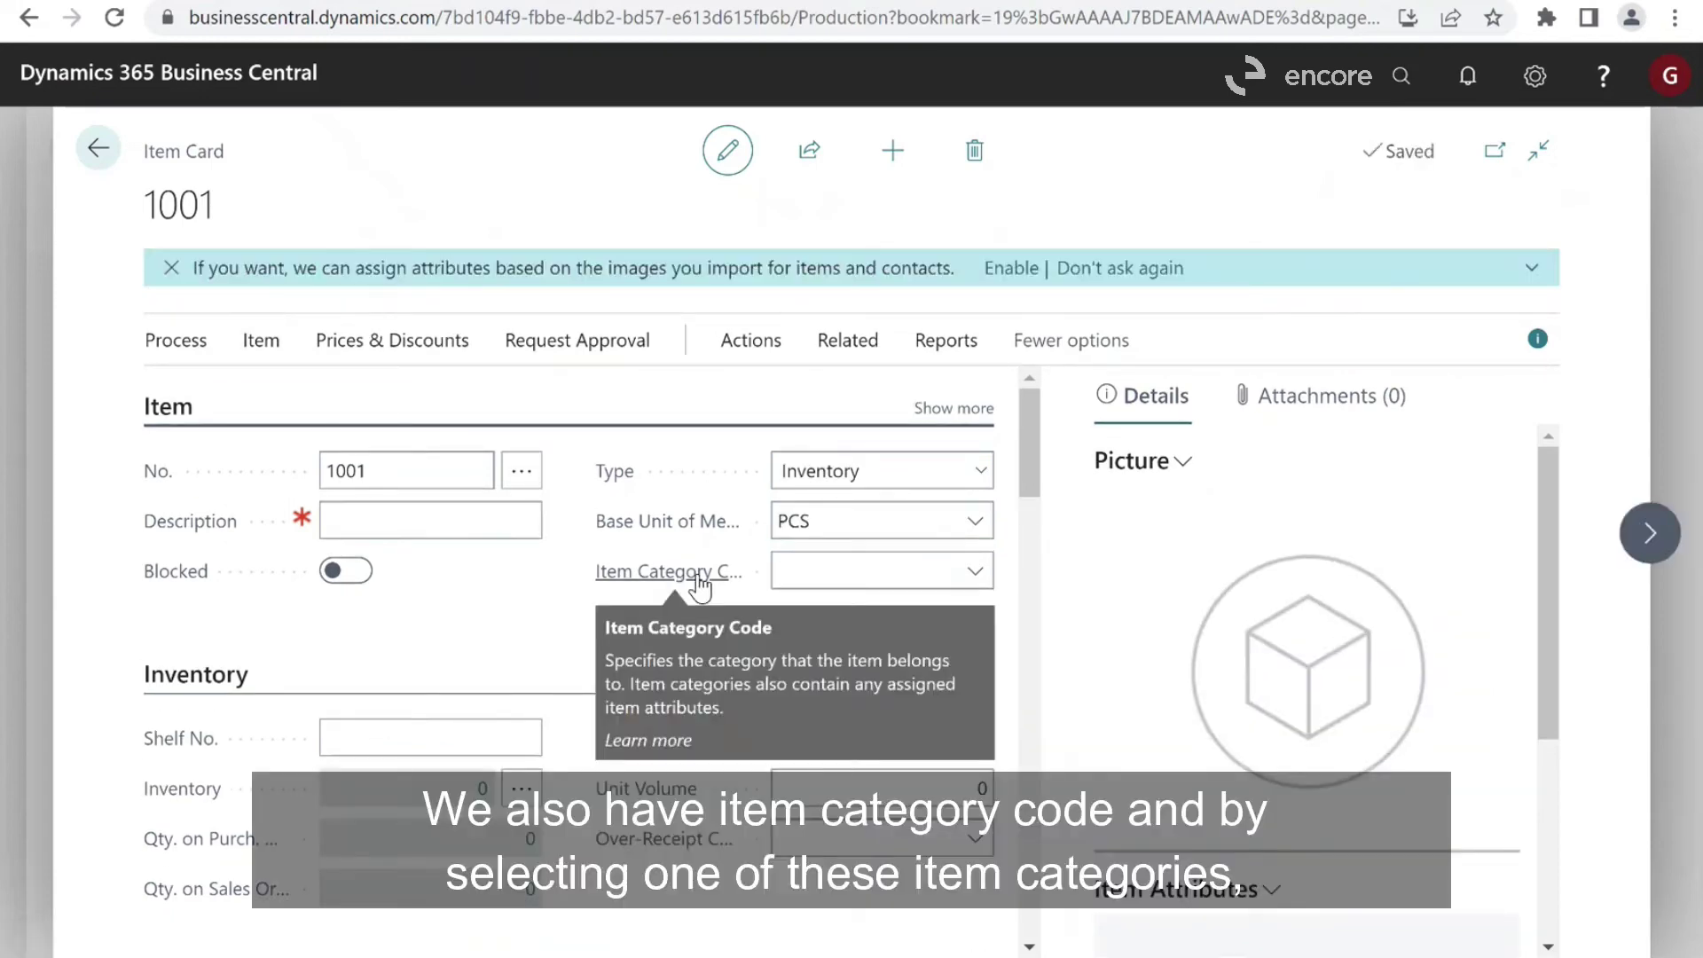
click(976, 577)
click(978, 577)
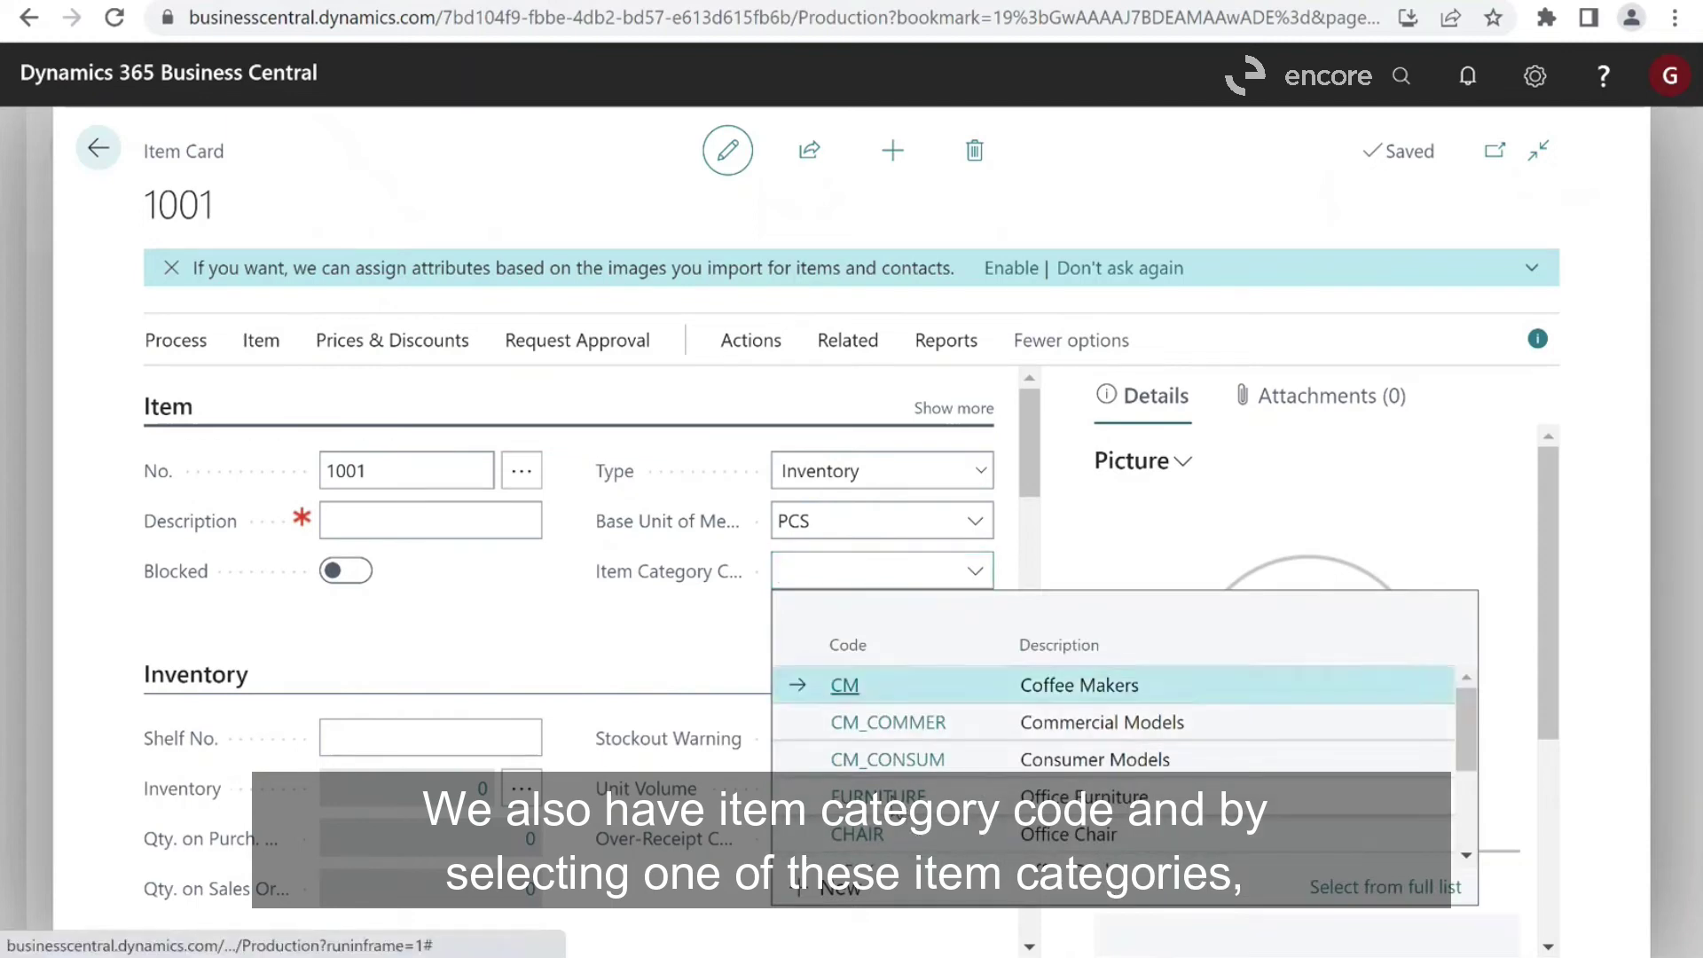
click(905, 796)
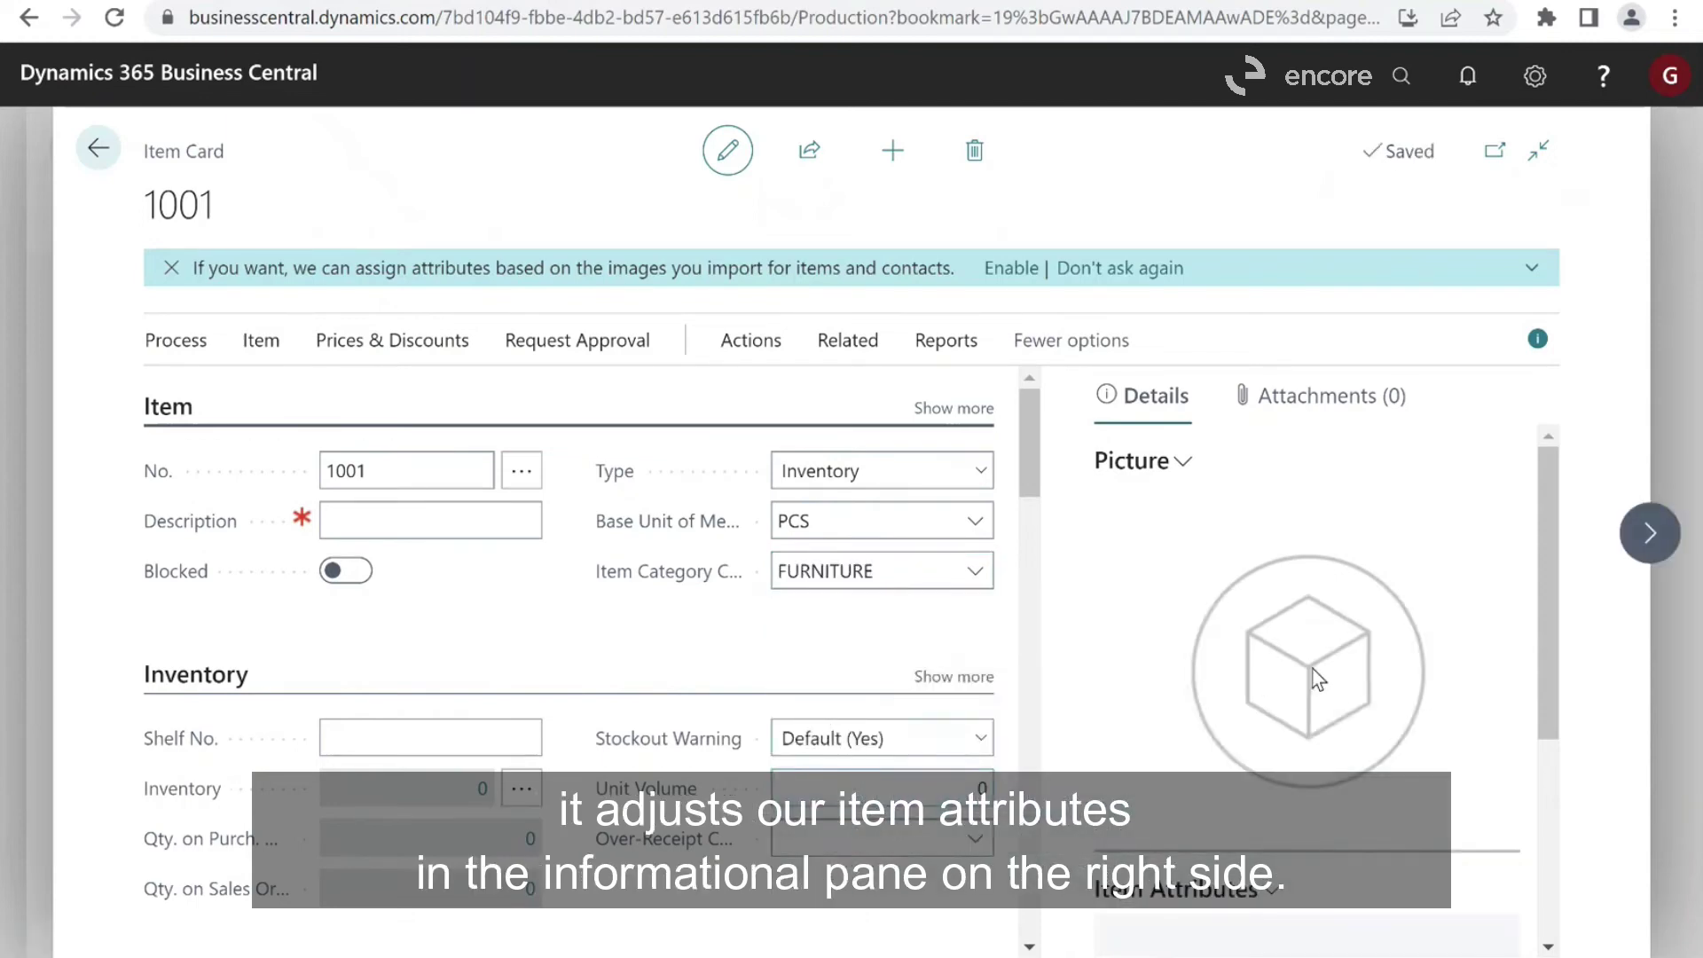
drag(1547, 509, 1529, 733)
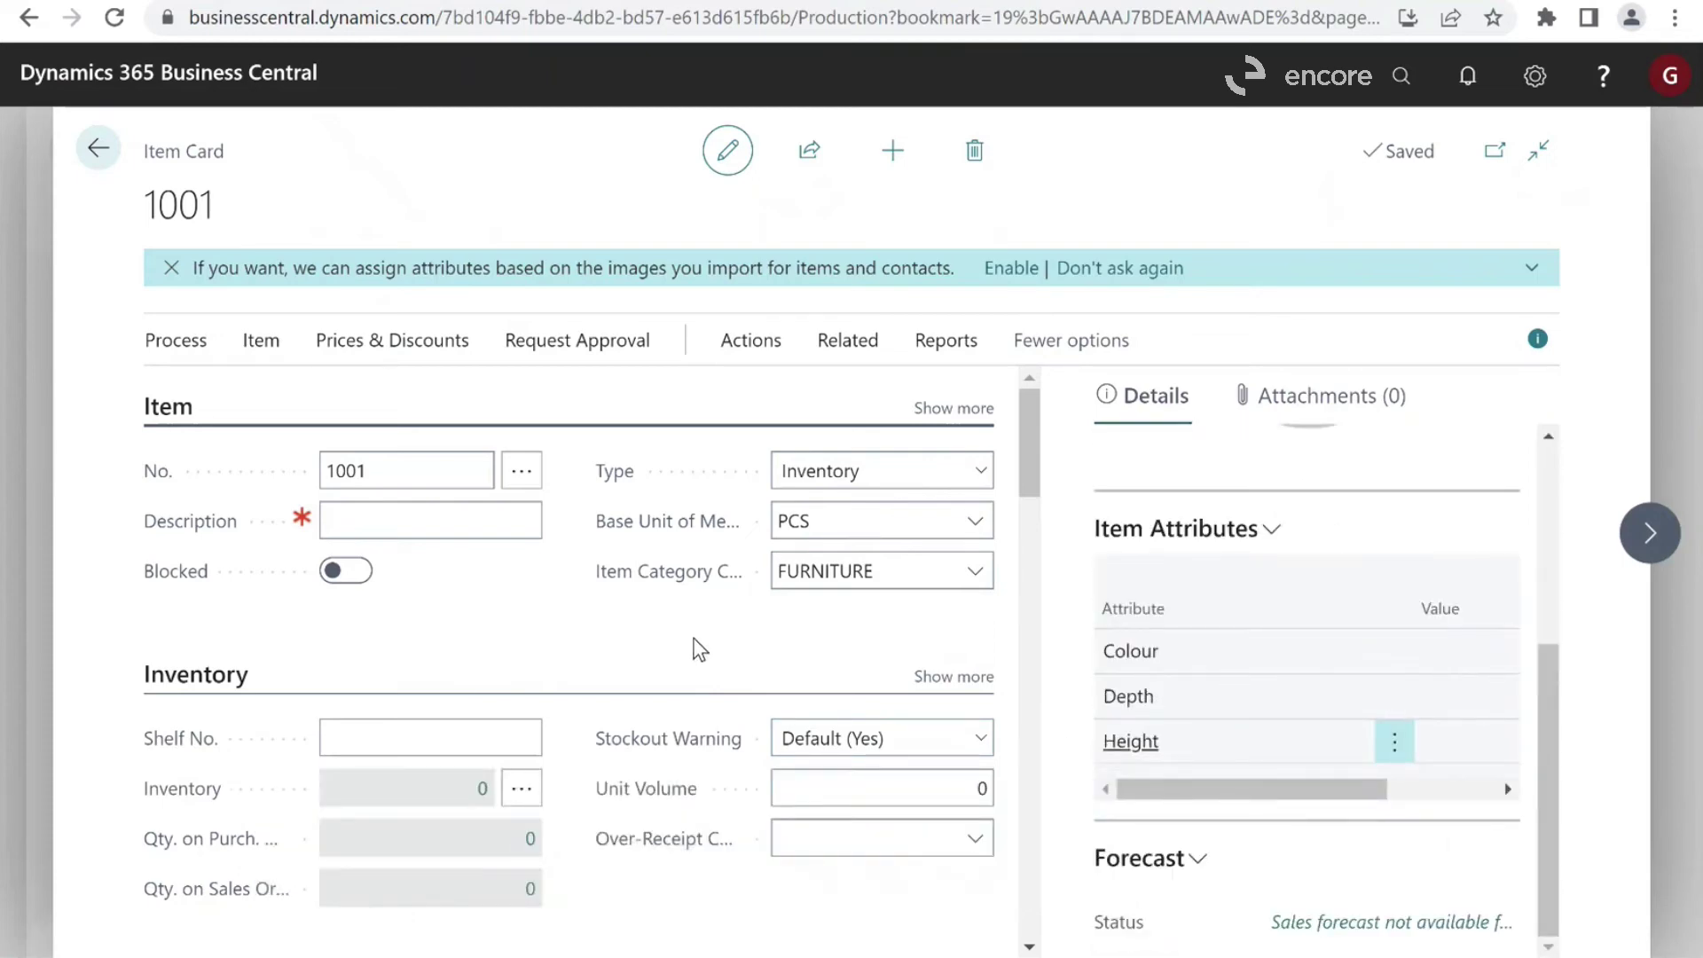
scroll(576, 654, down, 1)
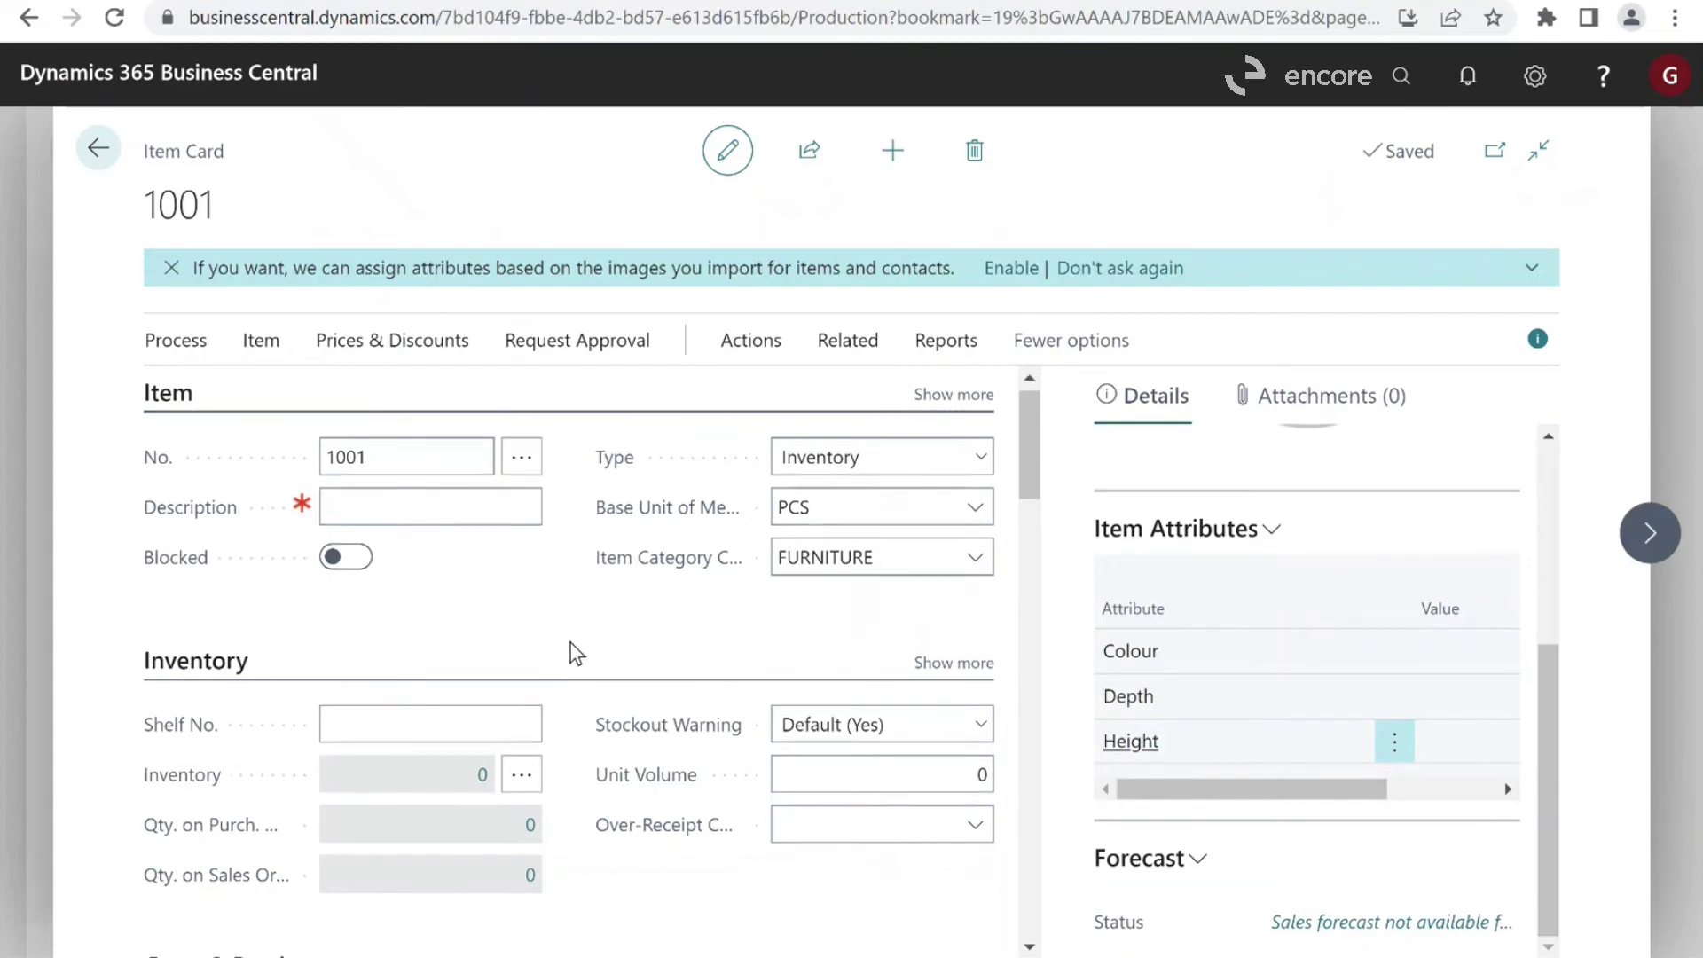
scroll(572, 654, down, 3)
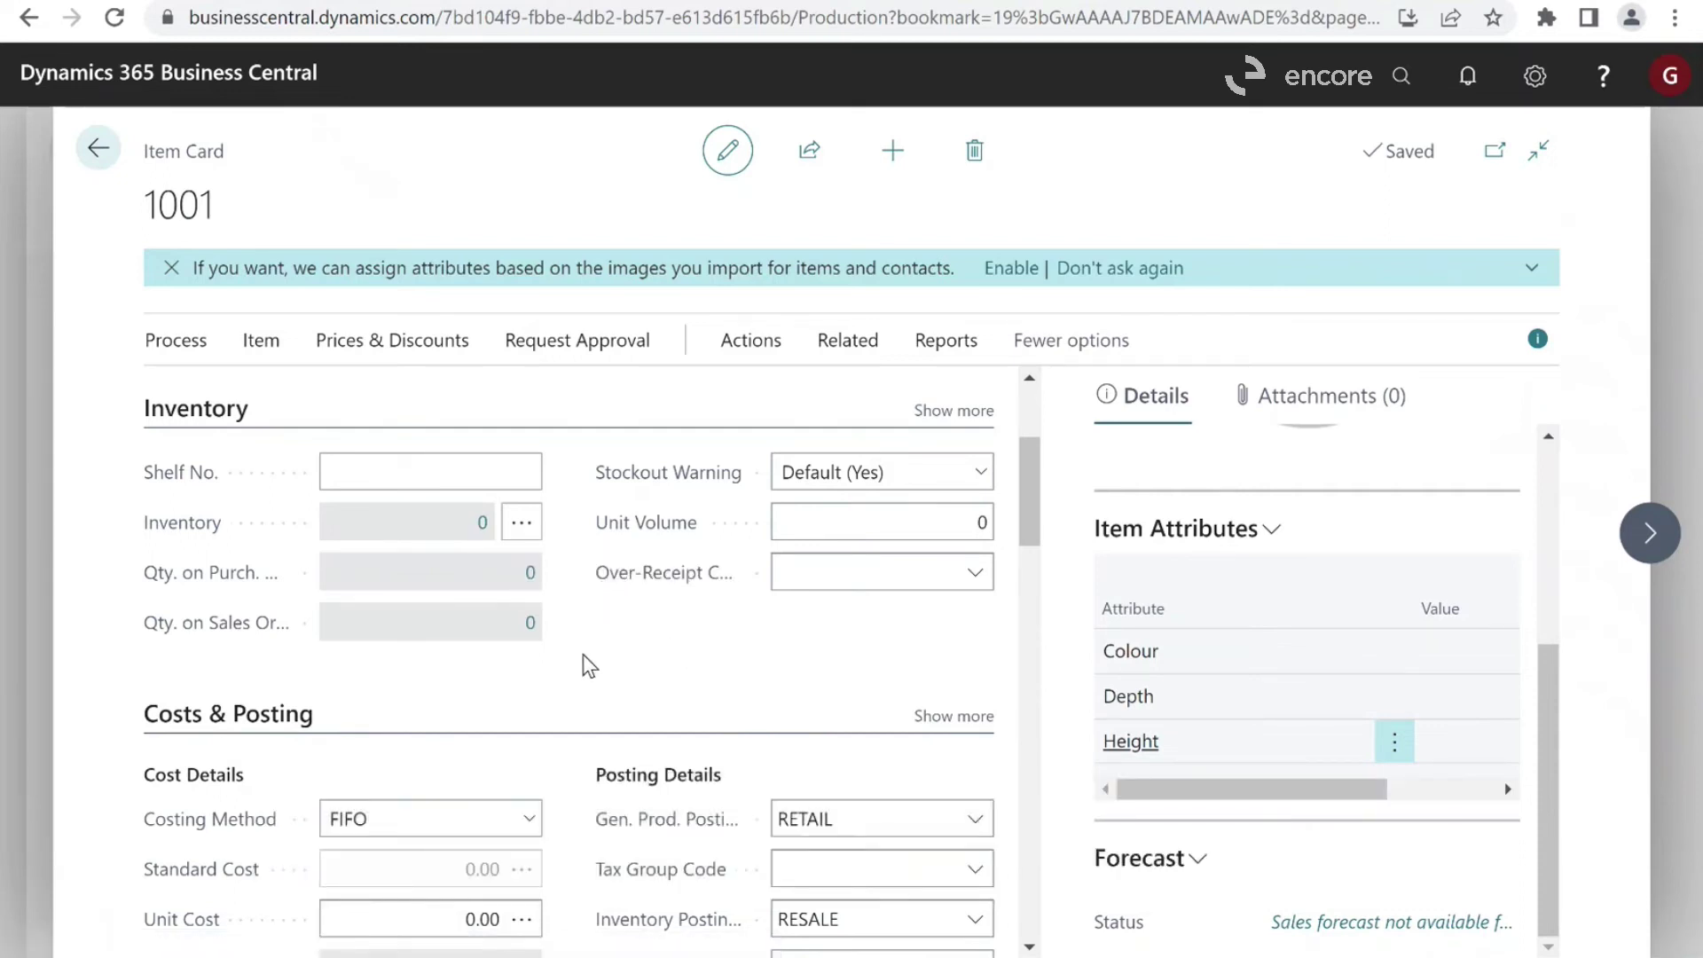
scroll(585, 666, down, 3)
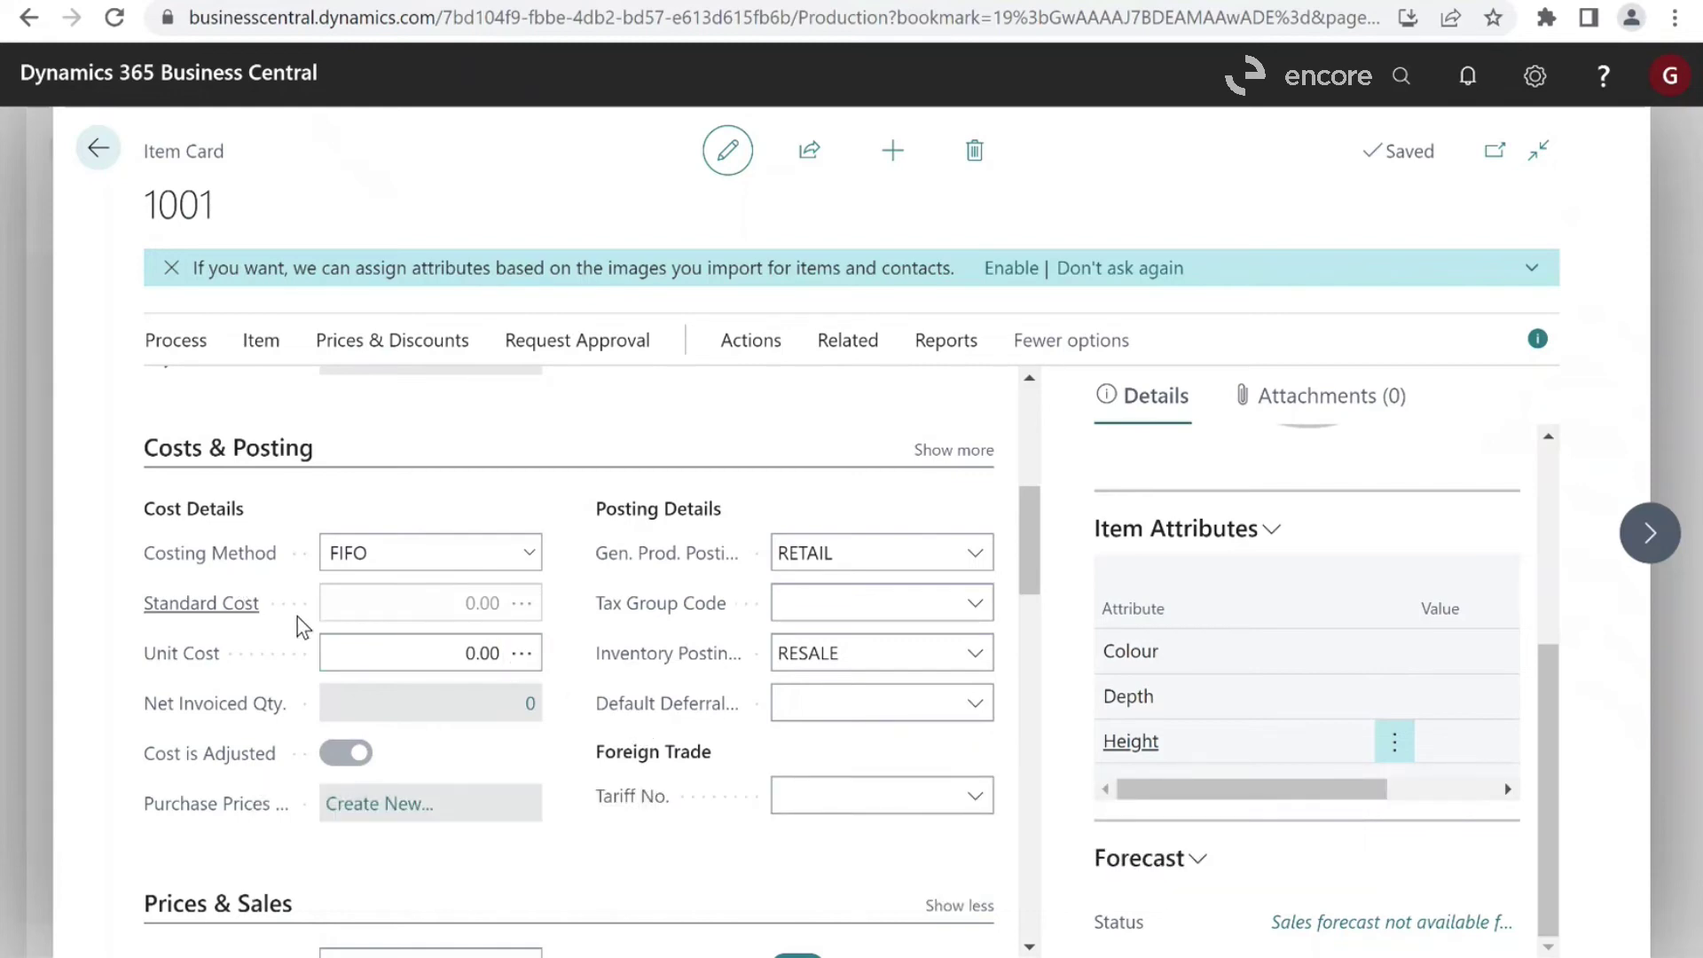
Step: Set the item's Unit Cost to 100
mouse_move(186, 672)
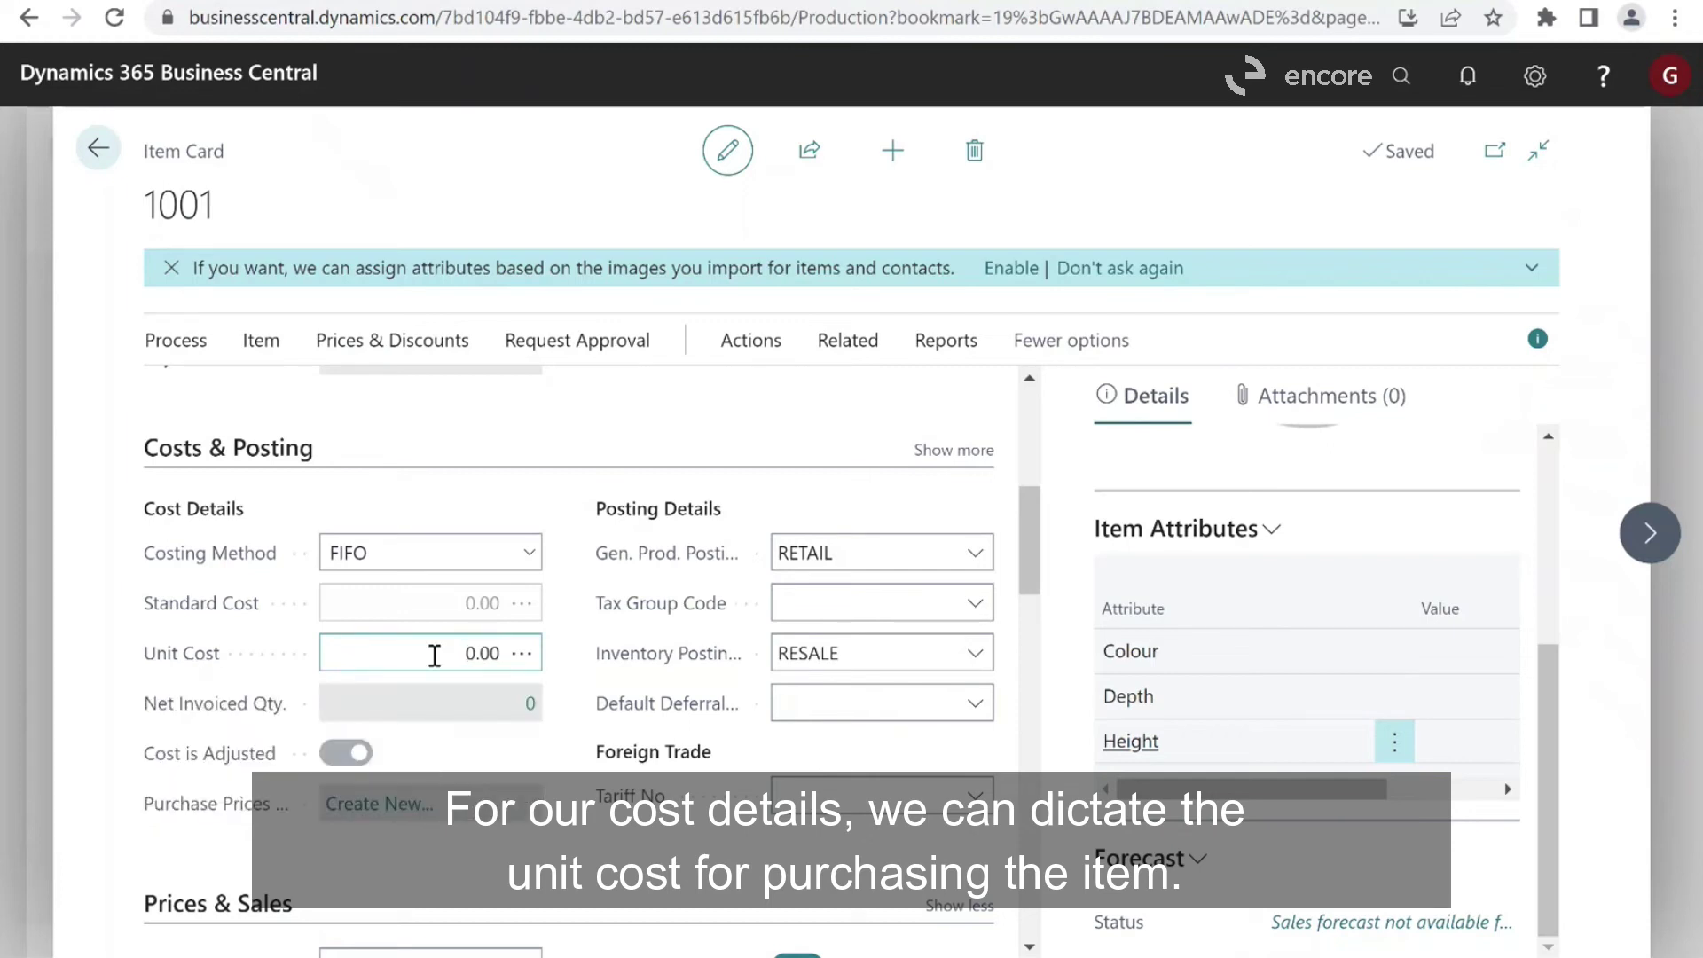
click(434, 656)
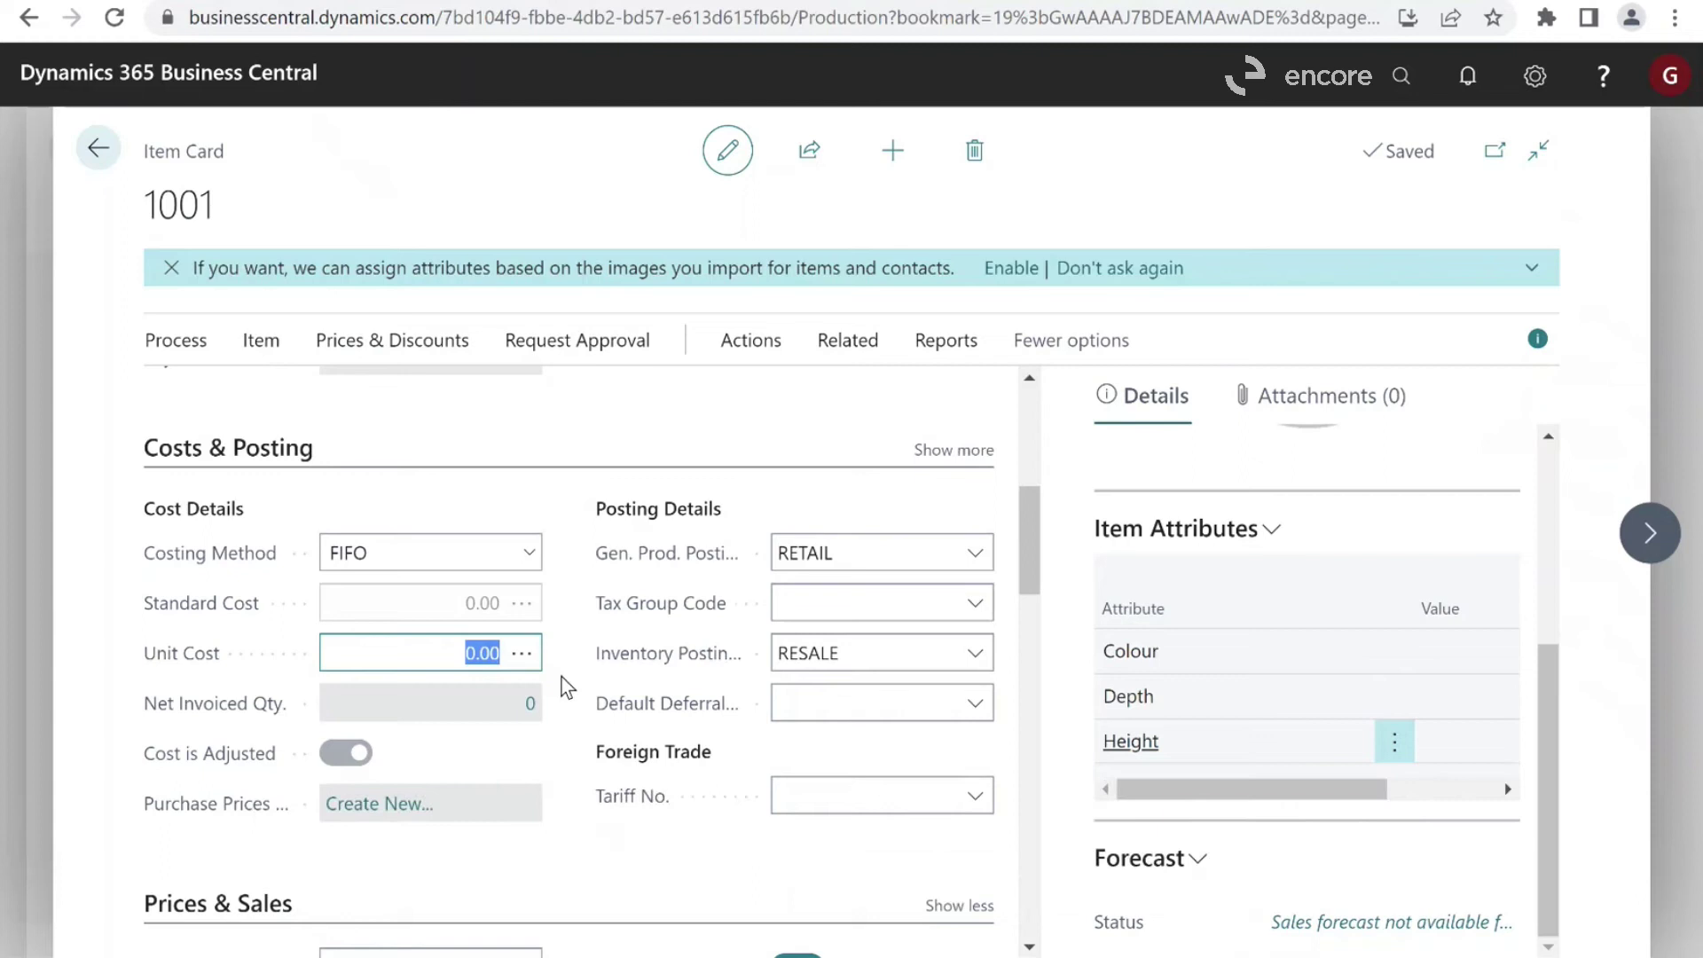
text(100)
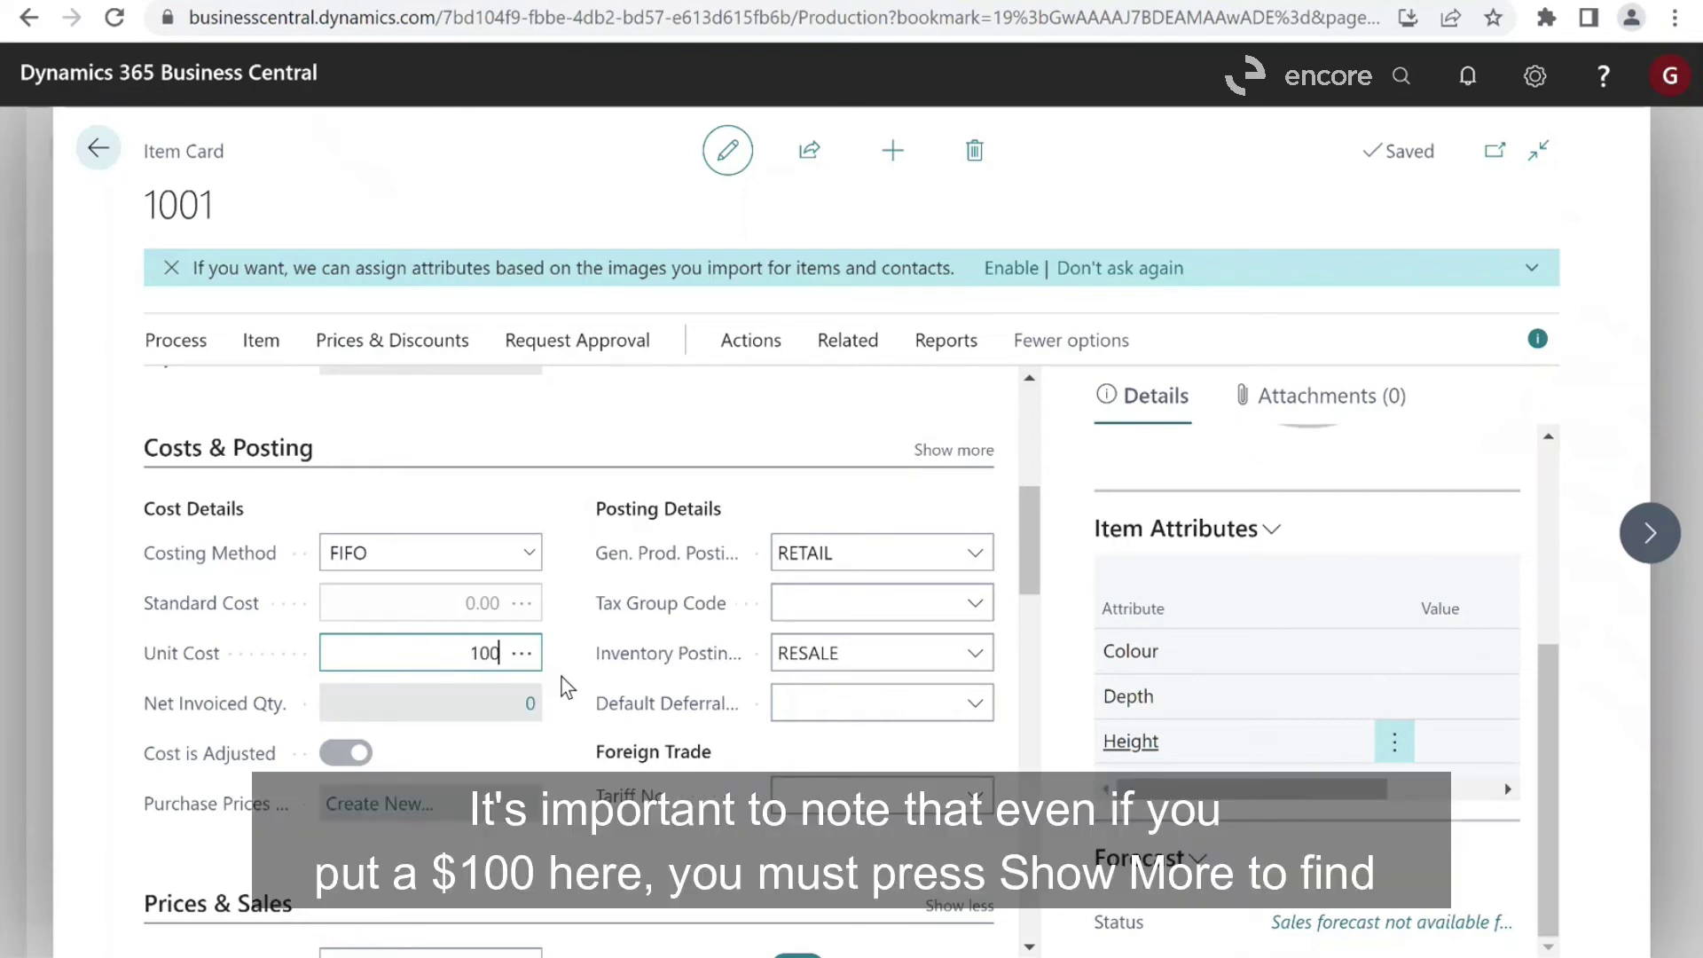
key(Tab)
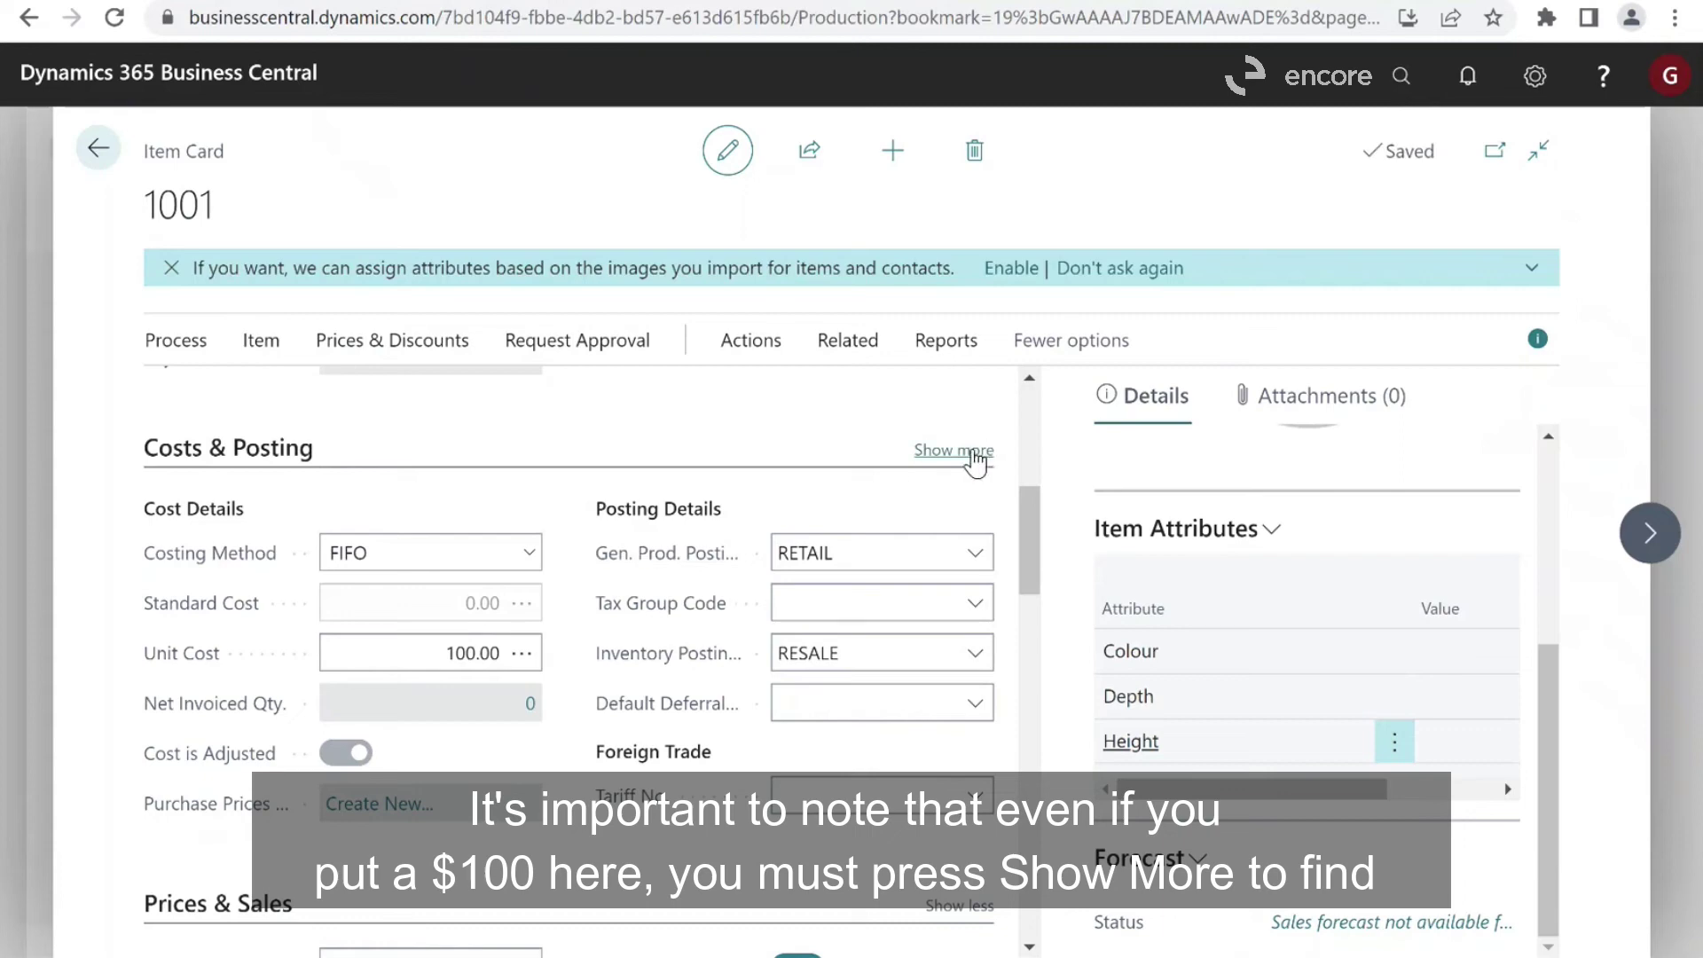
Step: Show more Costs & Posting fields and select the Last Direct Cost value to replace
click(974, 454)
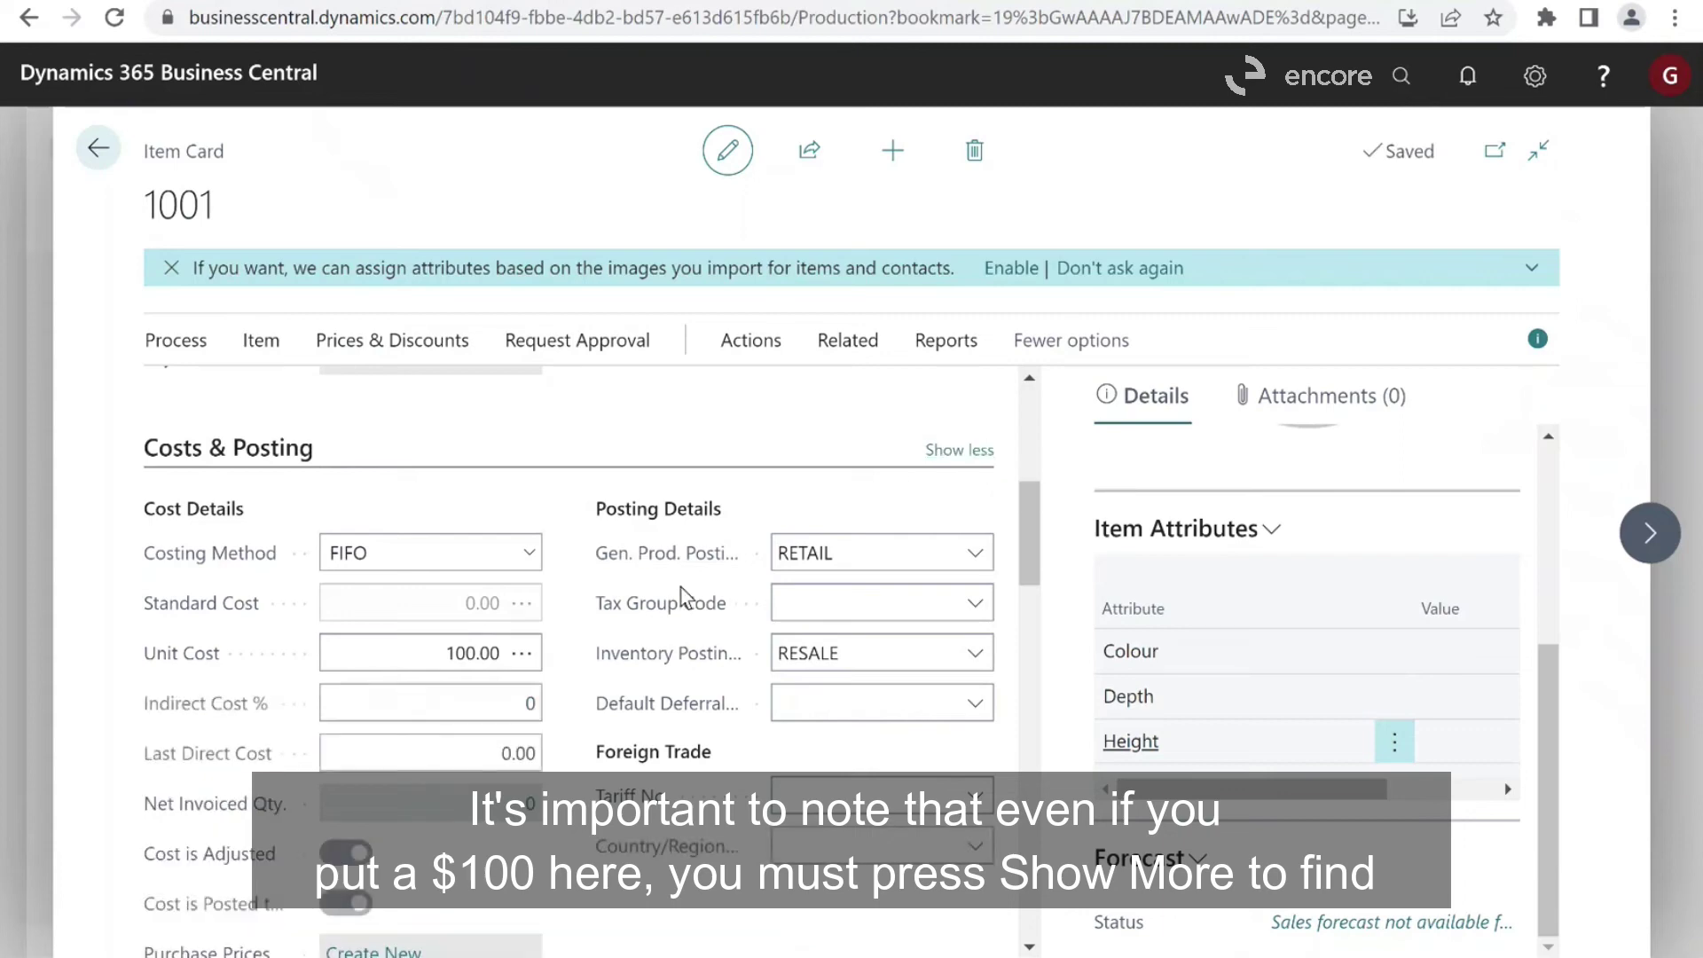
scroll(570, 725, down, 2)
mouse_move(189, 628)
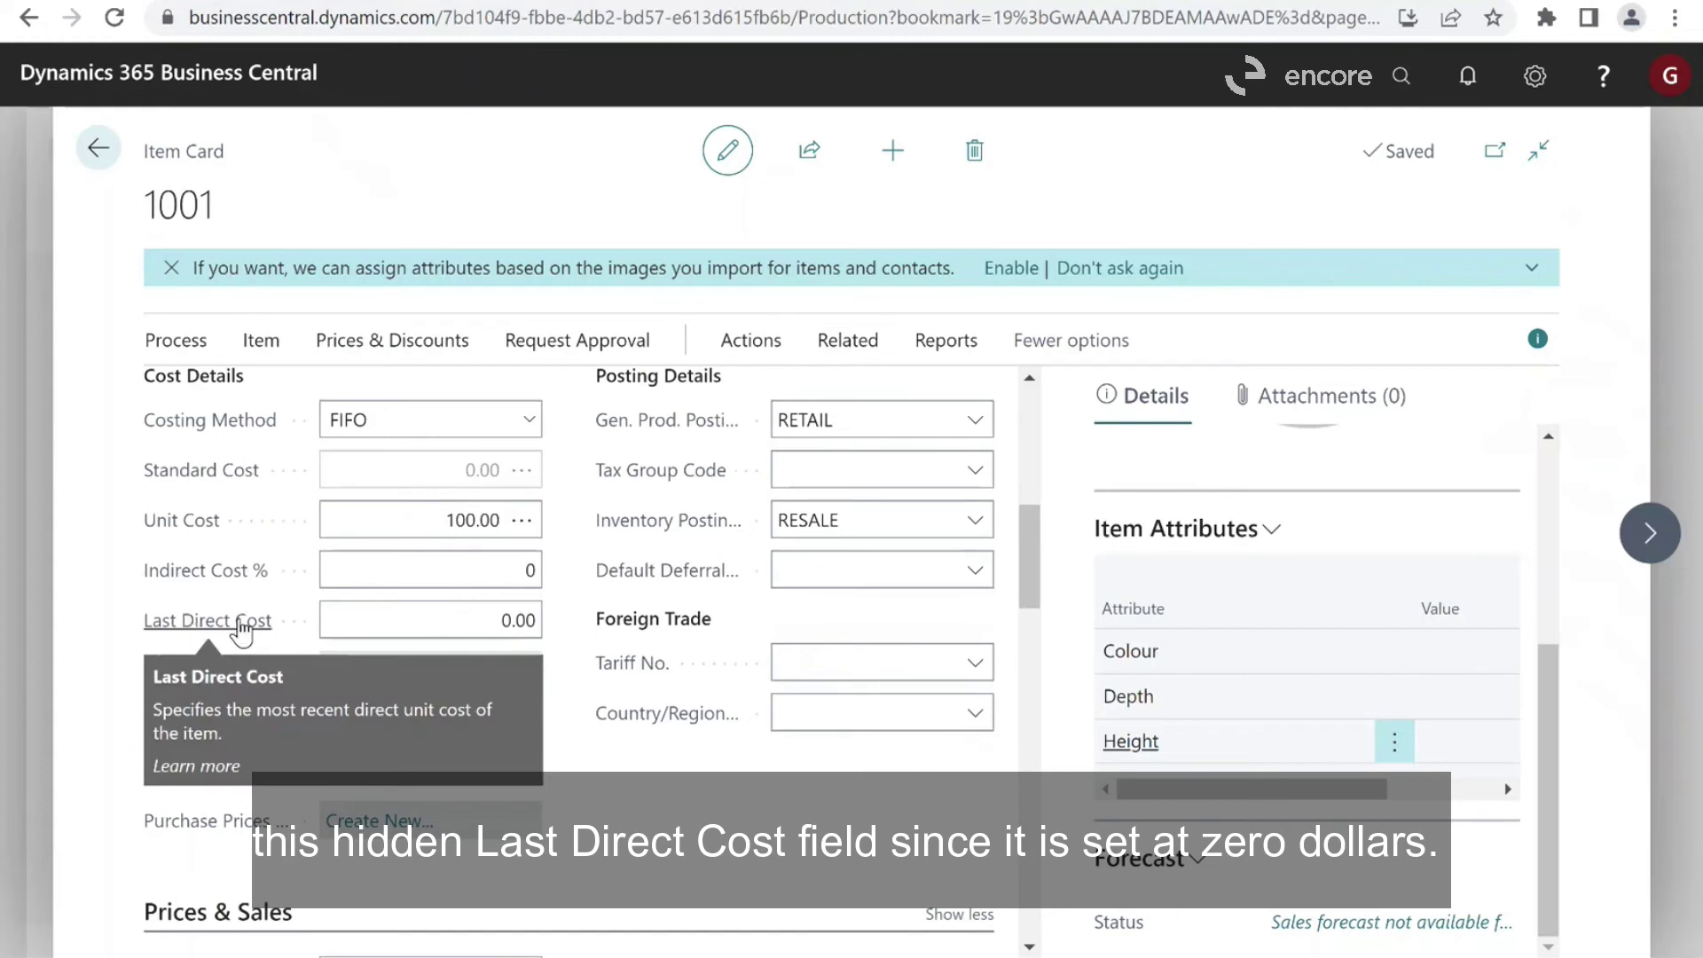
click(429, 625)
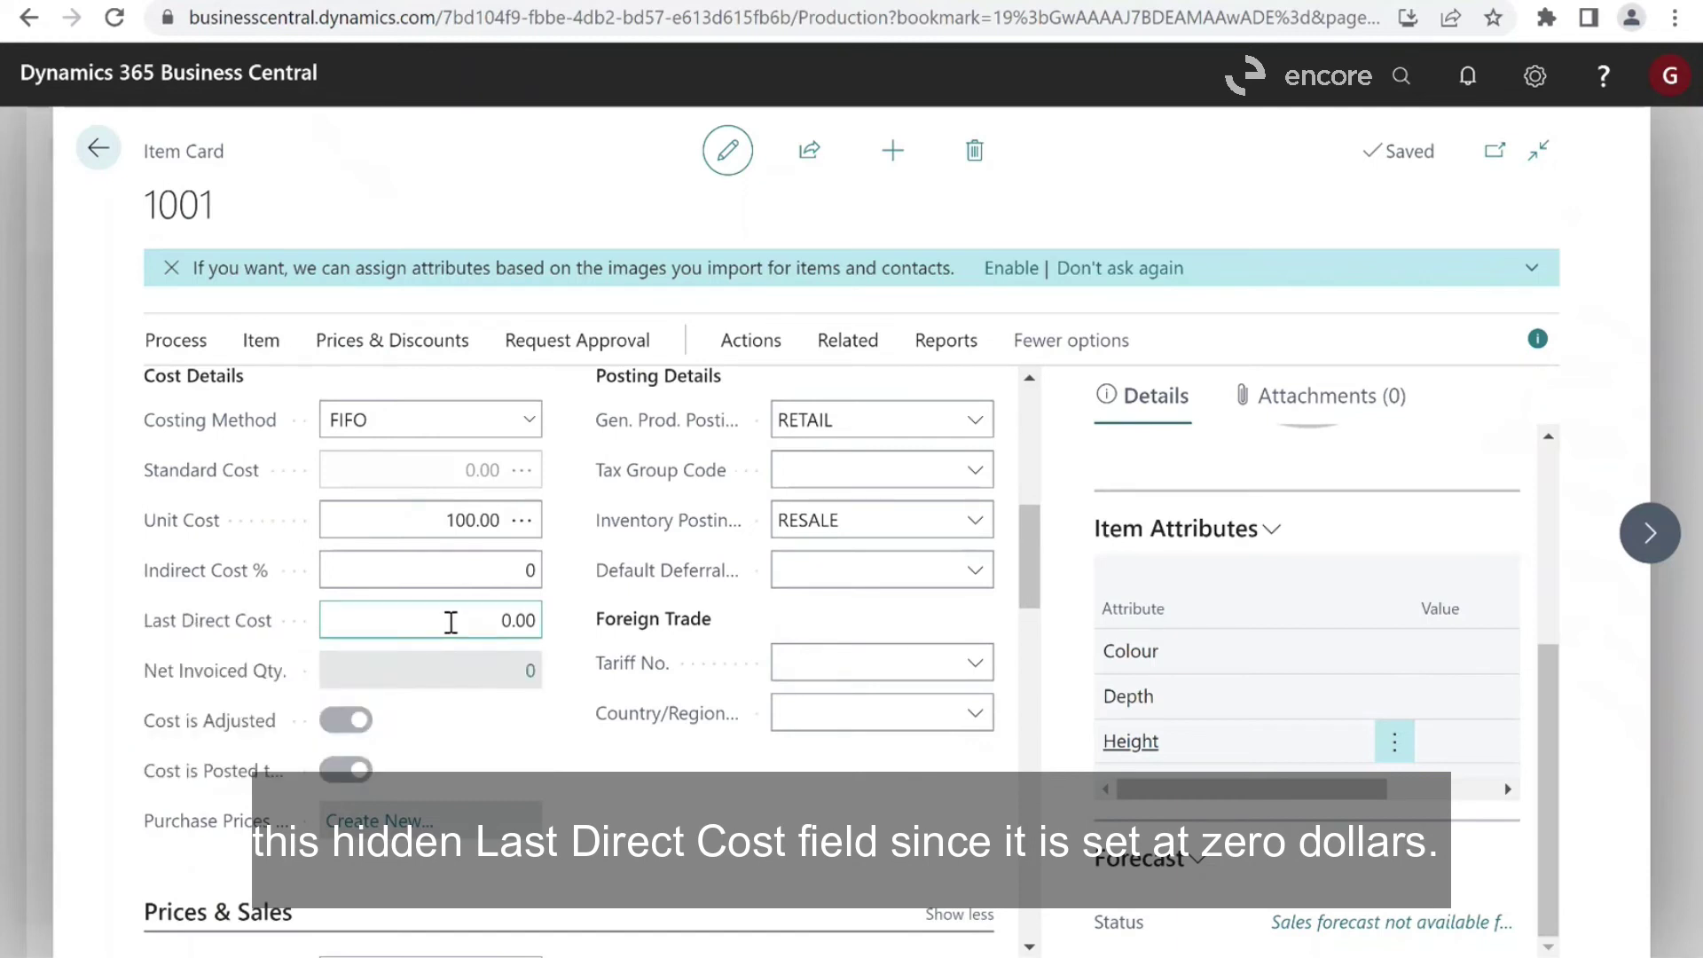
double_click(450, 623)
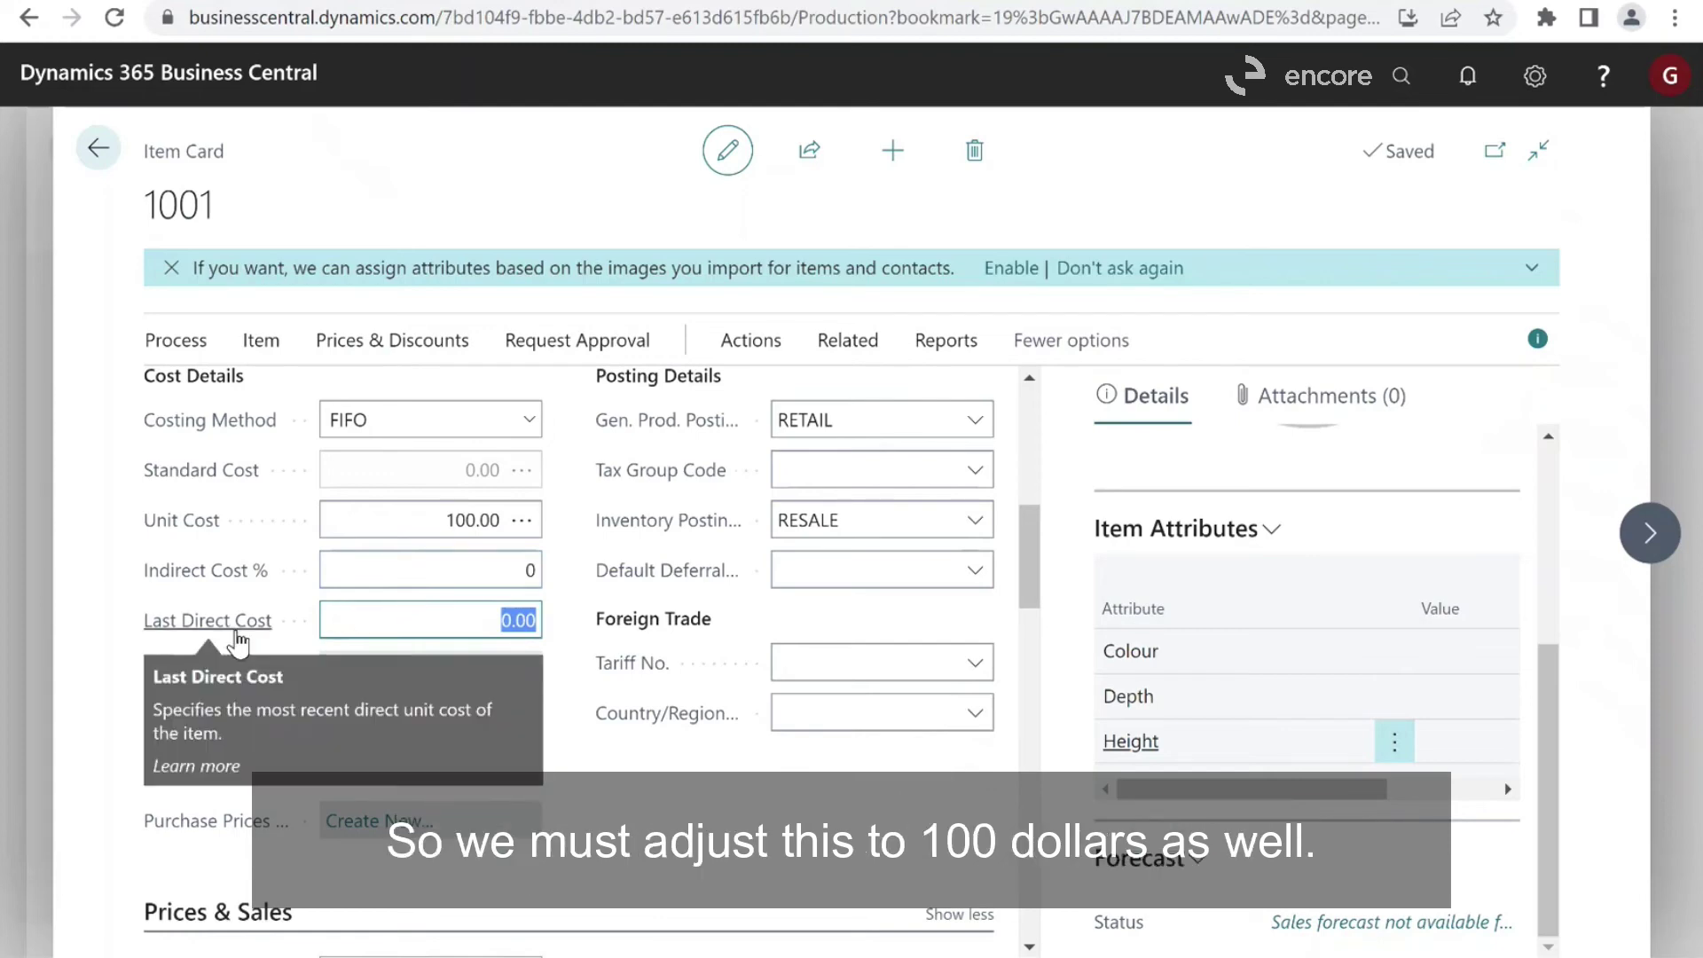
Step: Enter 100 as Last Direct Cost and set the Unit Price to 200
text(100)
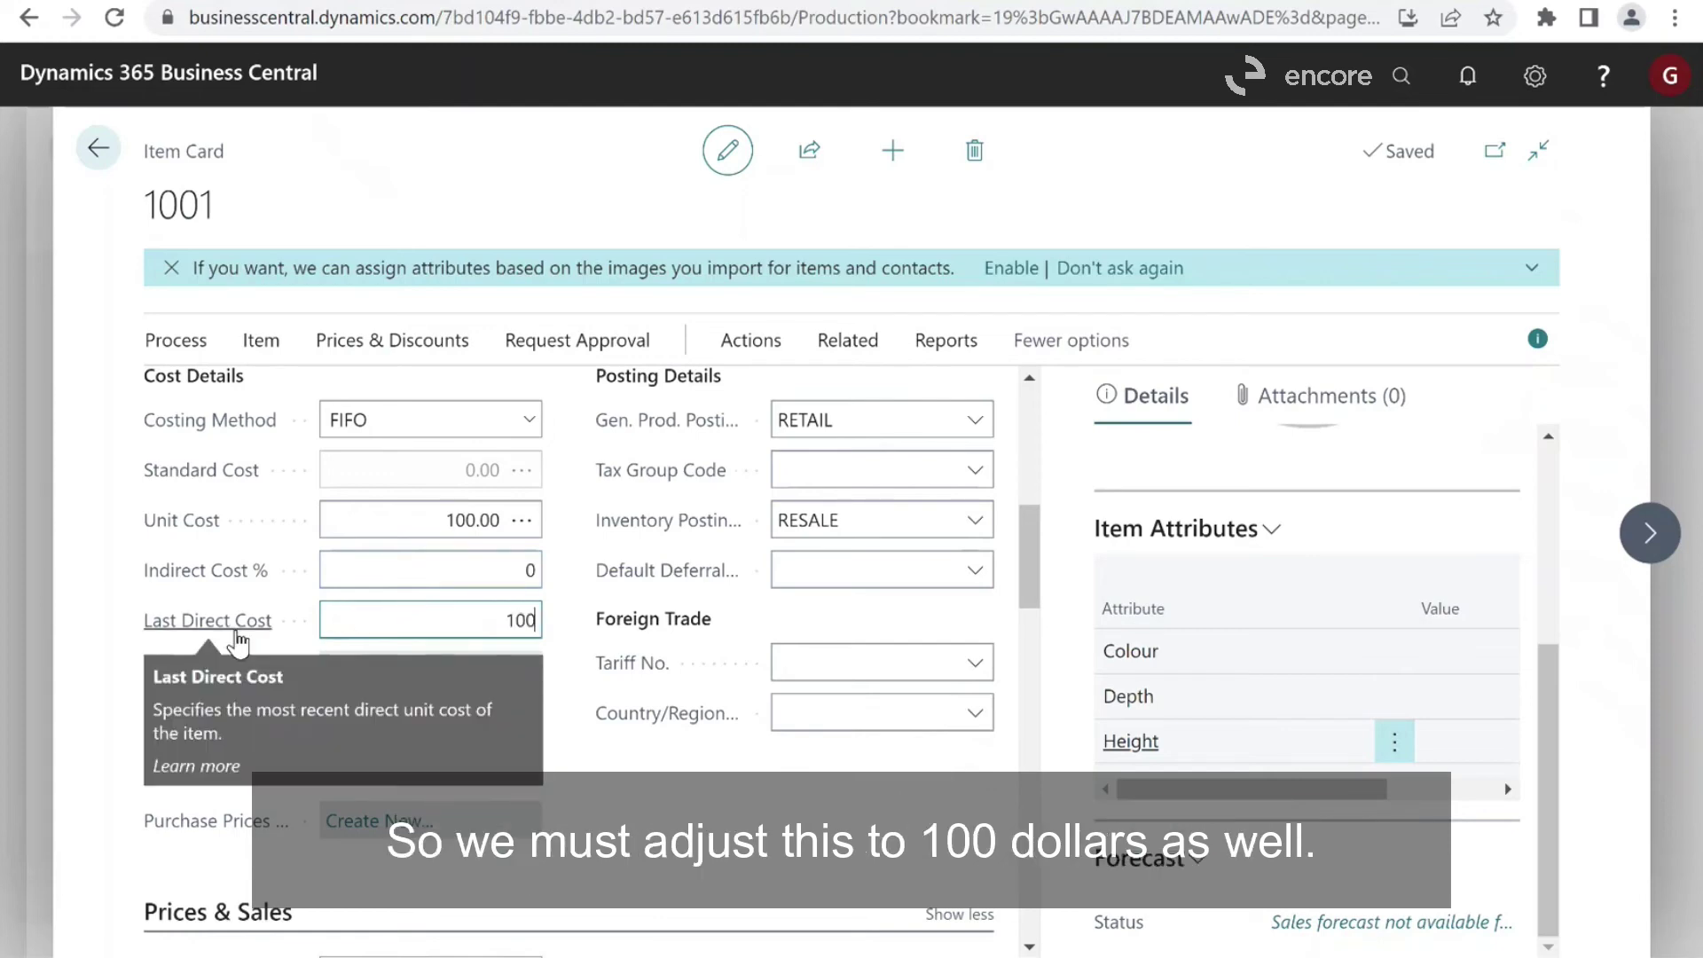
click(559, 651)
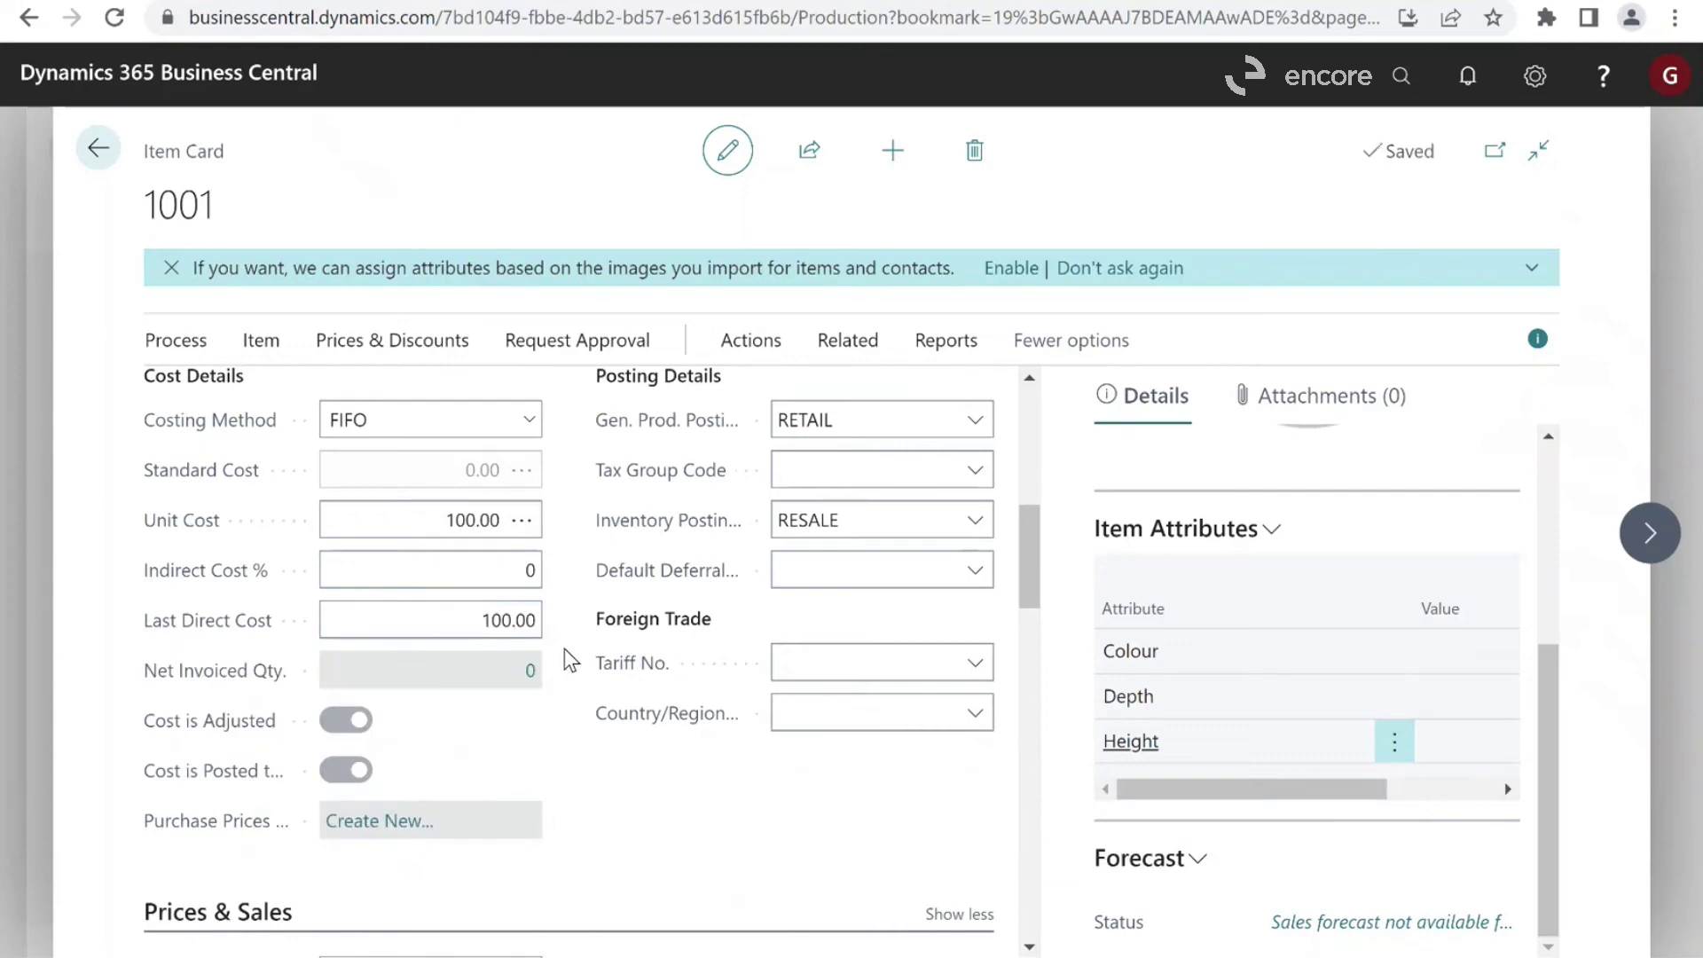
scroll(564, 660, down, 1)
scroll(564, 657, down, 3)
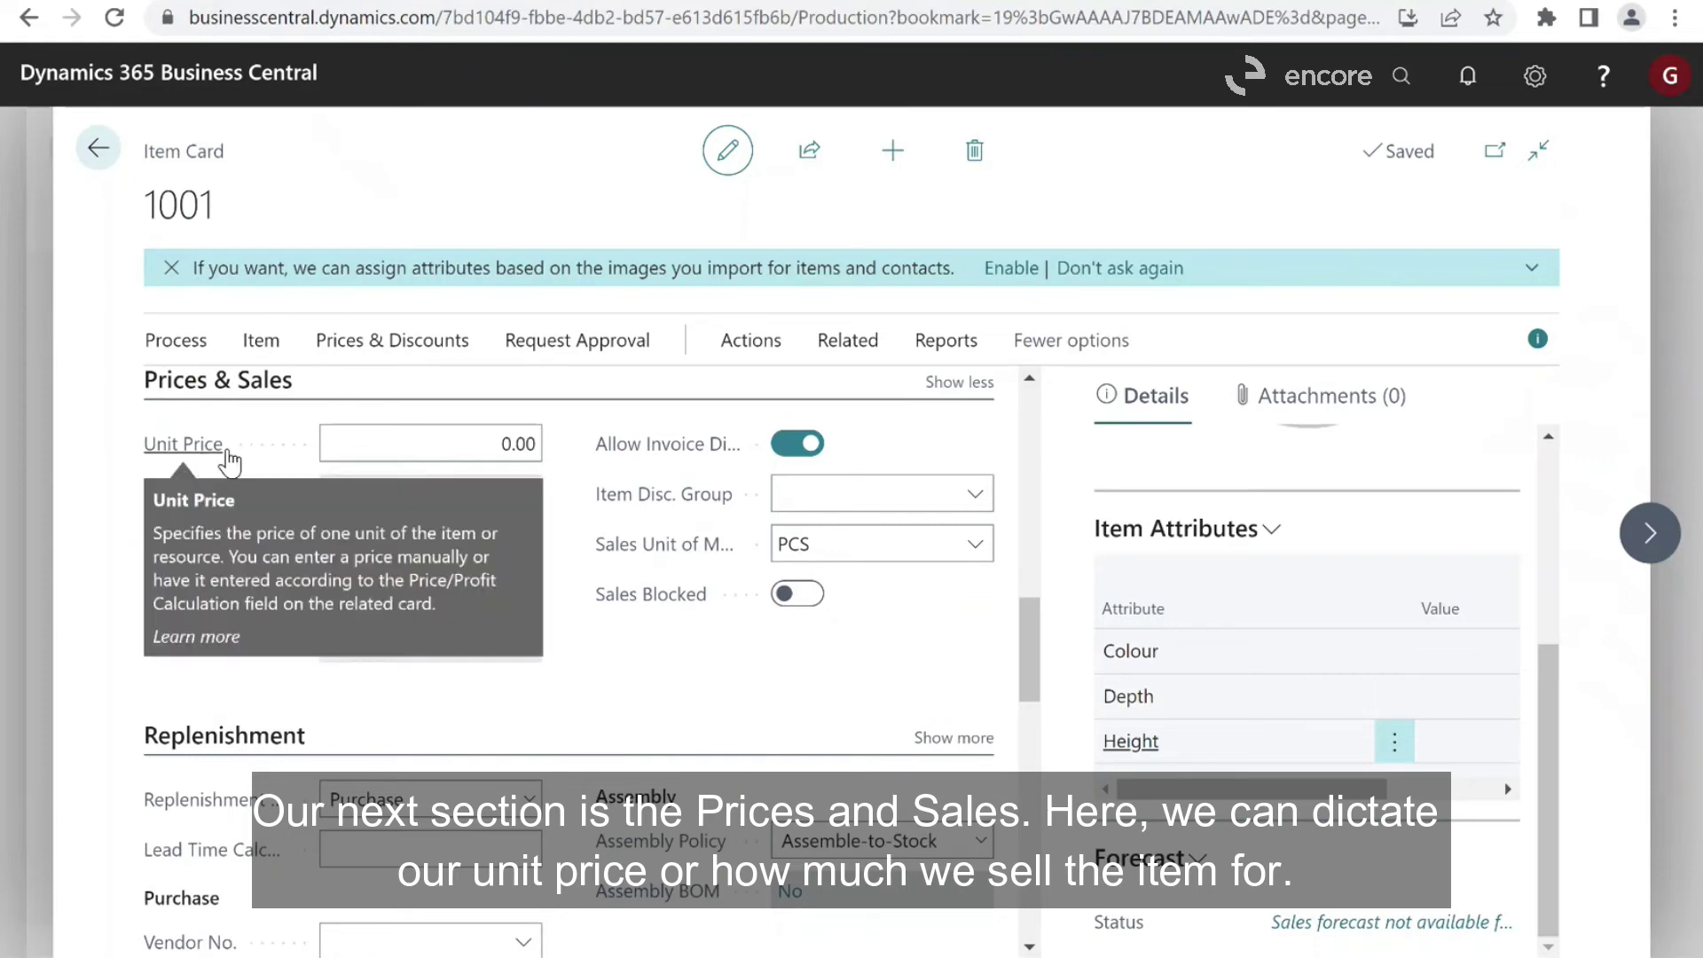
click(481, 443)
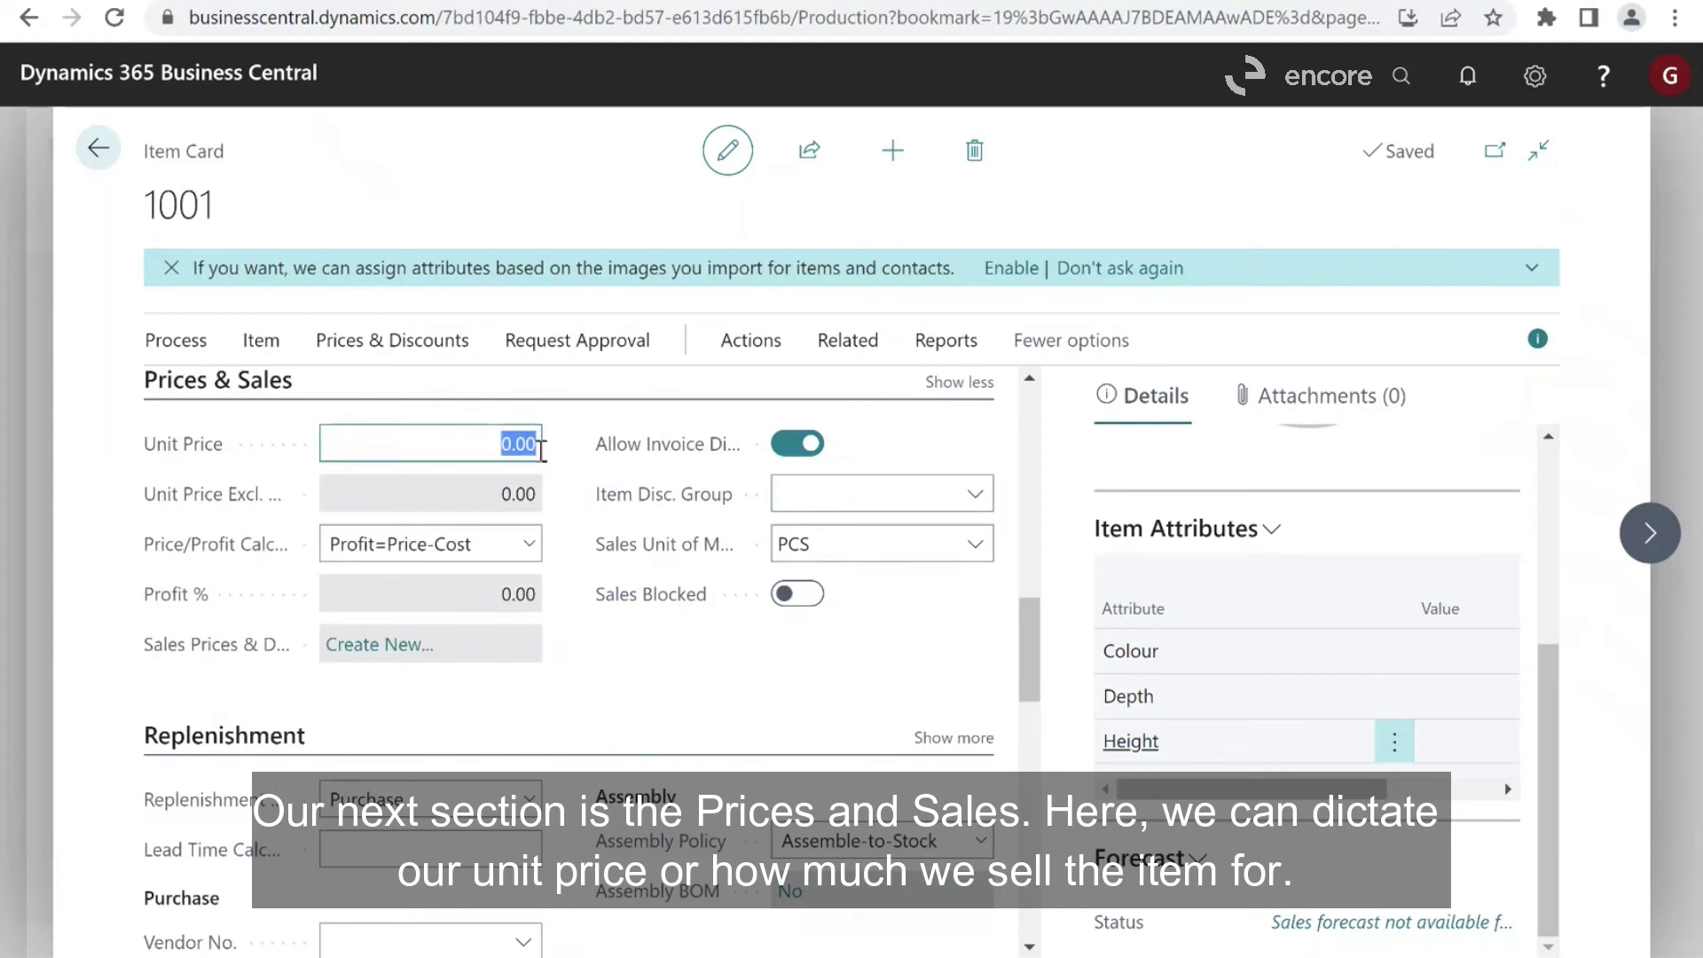
text(200)
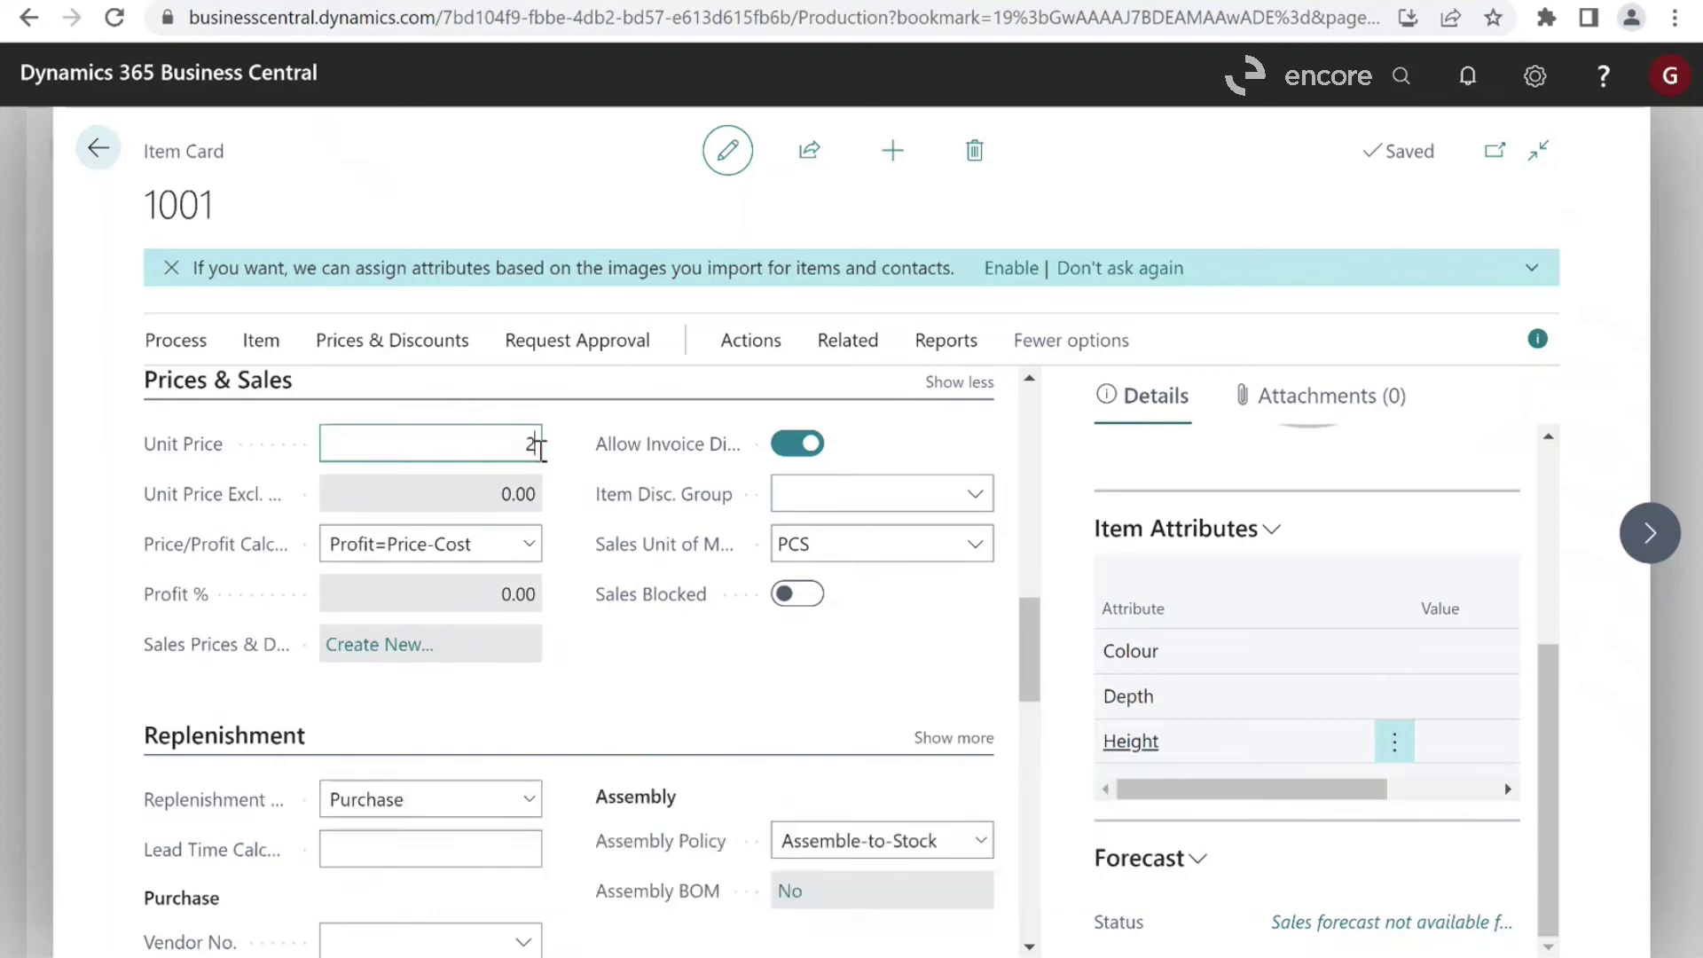
click(565, 450)
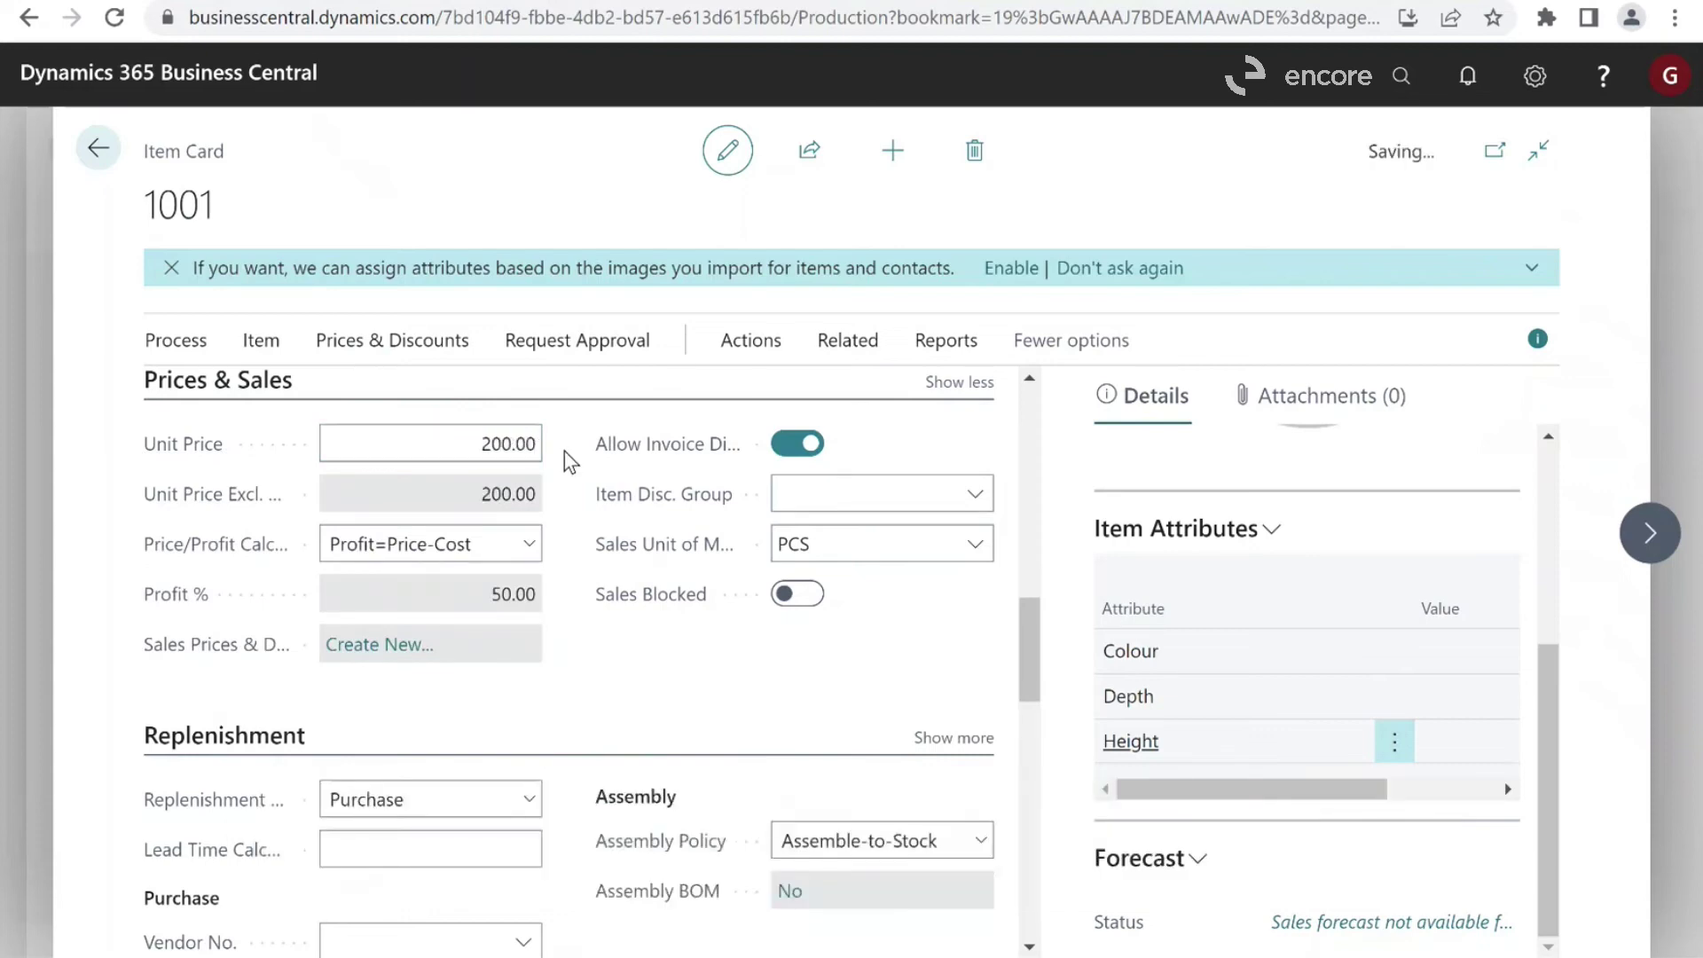
click(460, 443)
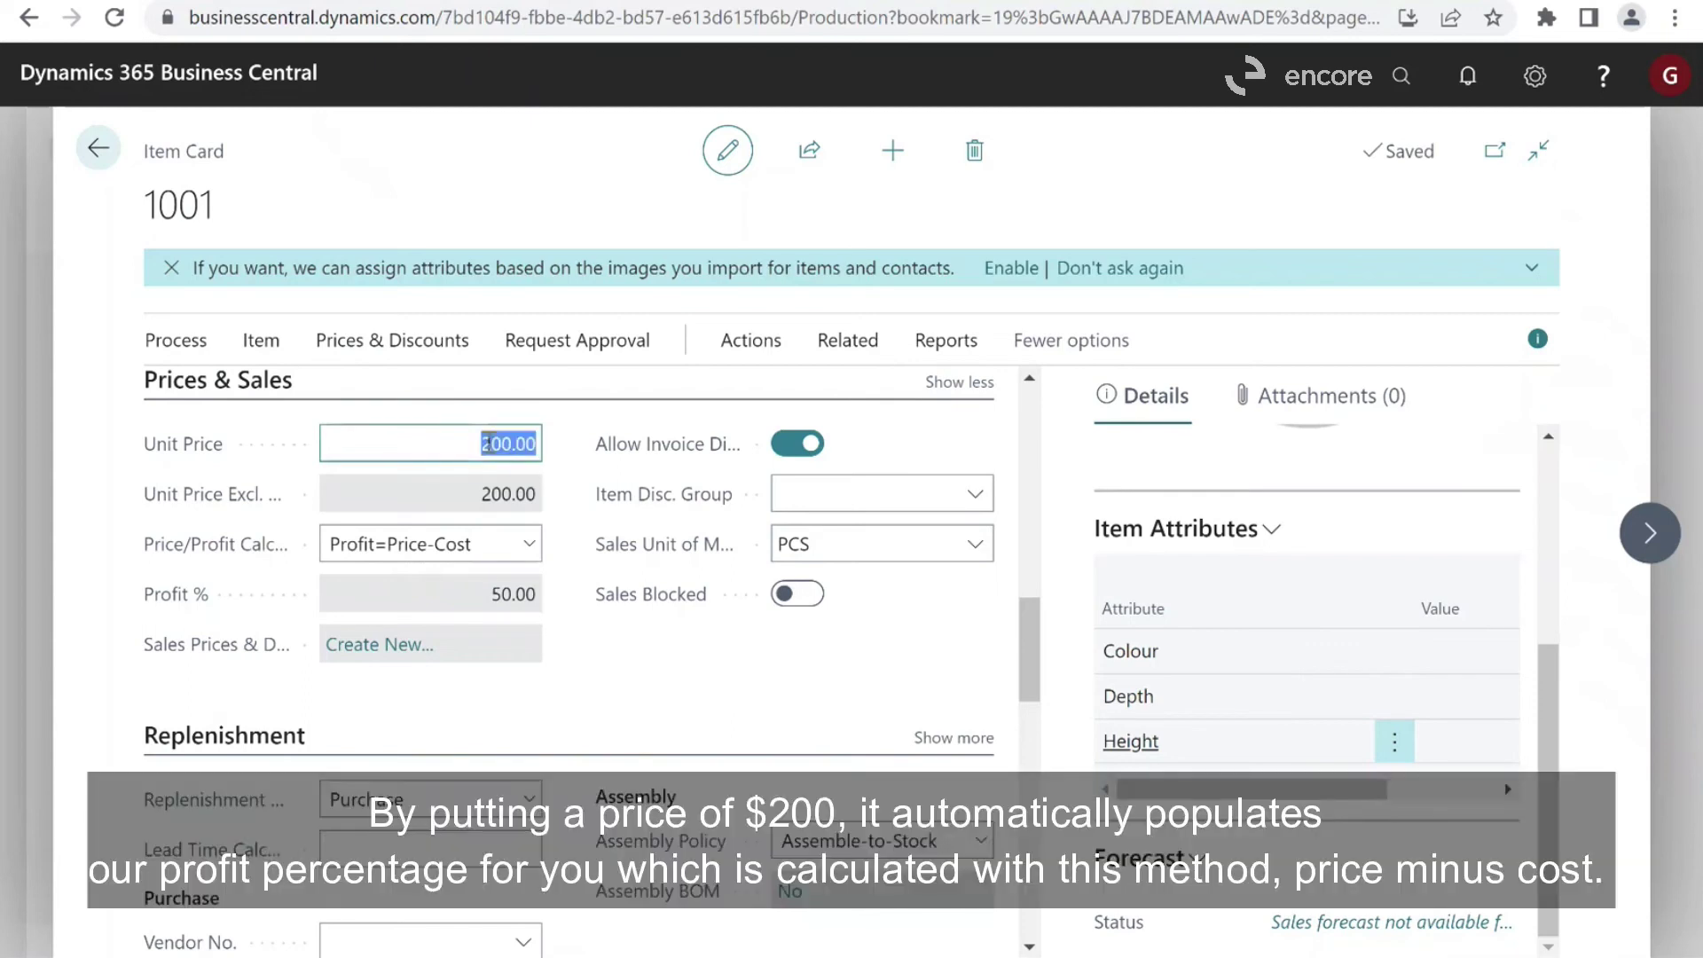
click(555, 486)
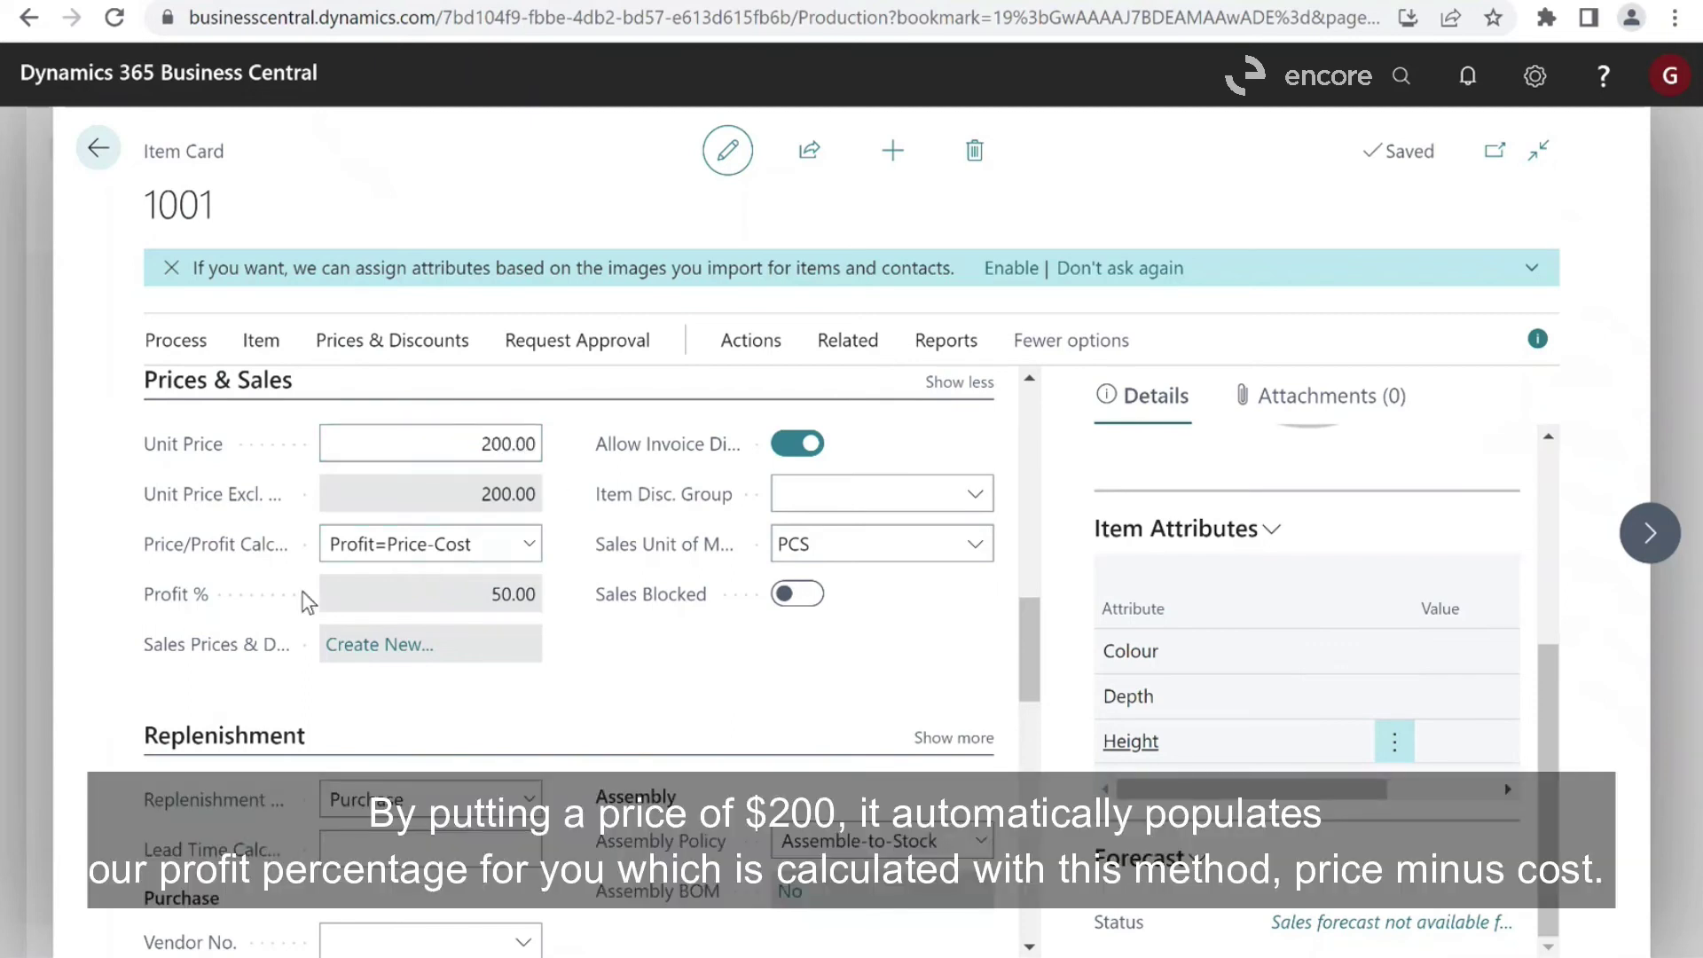
Step: Check the calculated 50.00 Profit % and keep PCS as the sales unit of measure
drag(490, 596, 541, 607)
click(550, 614)
mouse_move(181, 607)
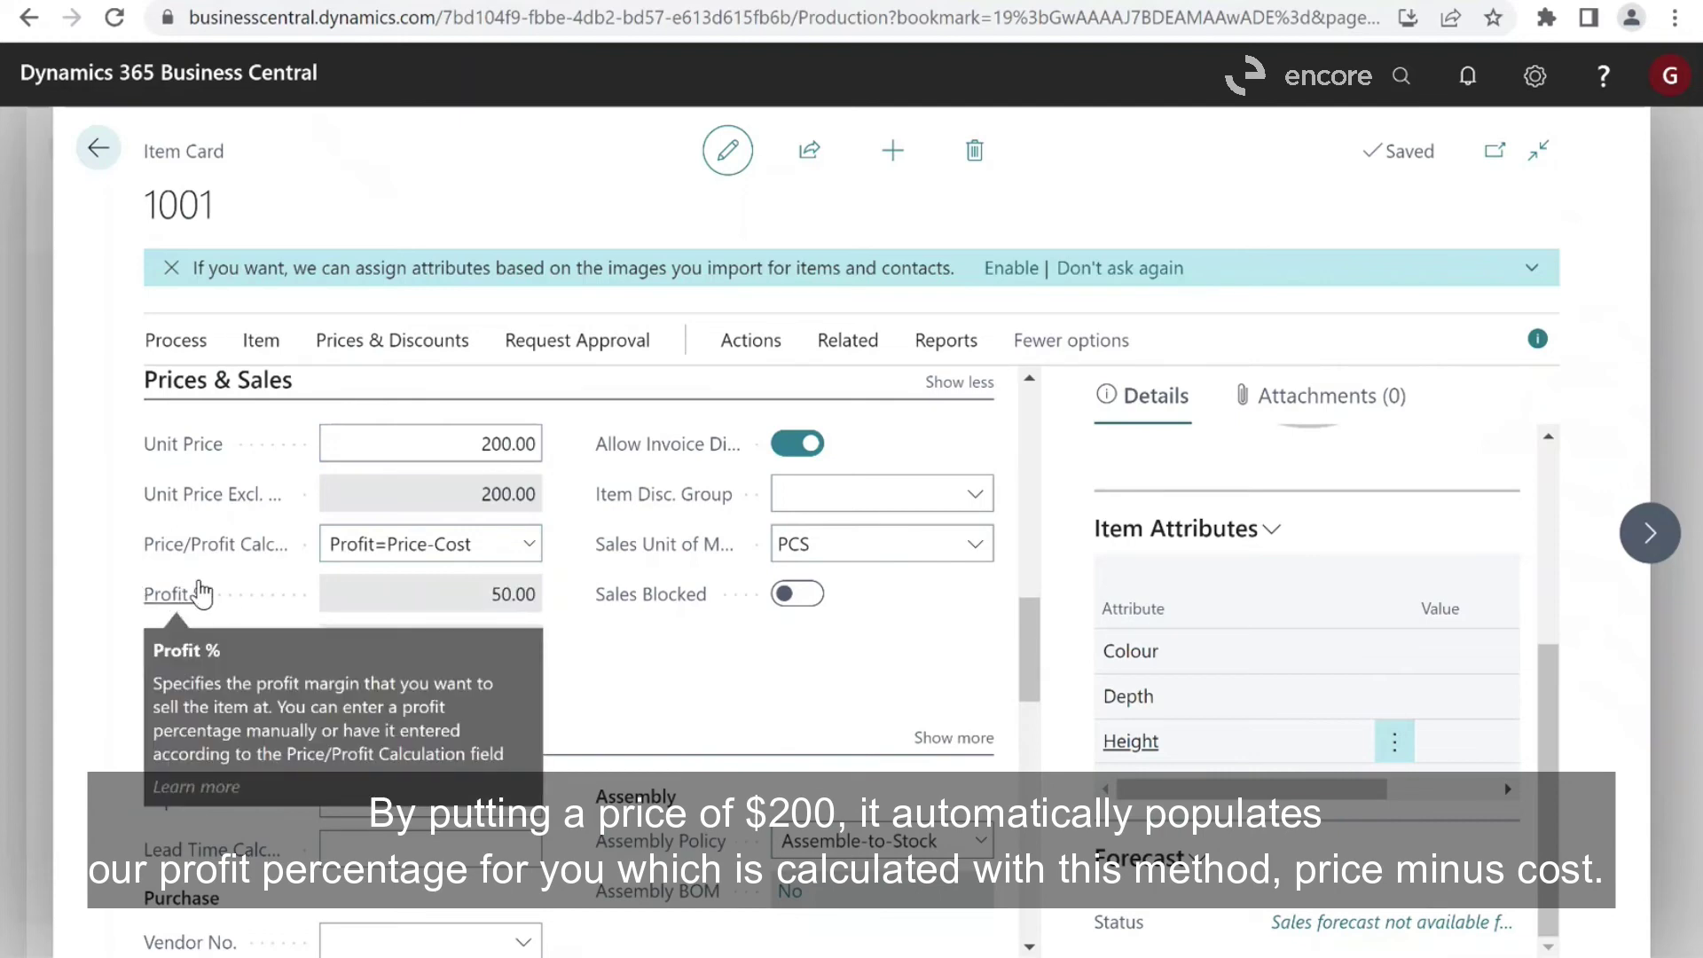
mouse_move(220, 557)
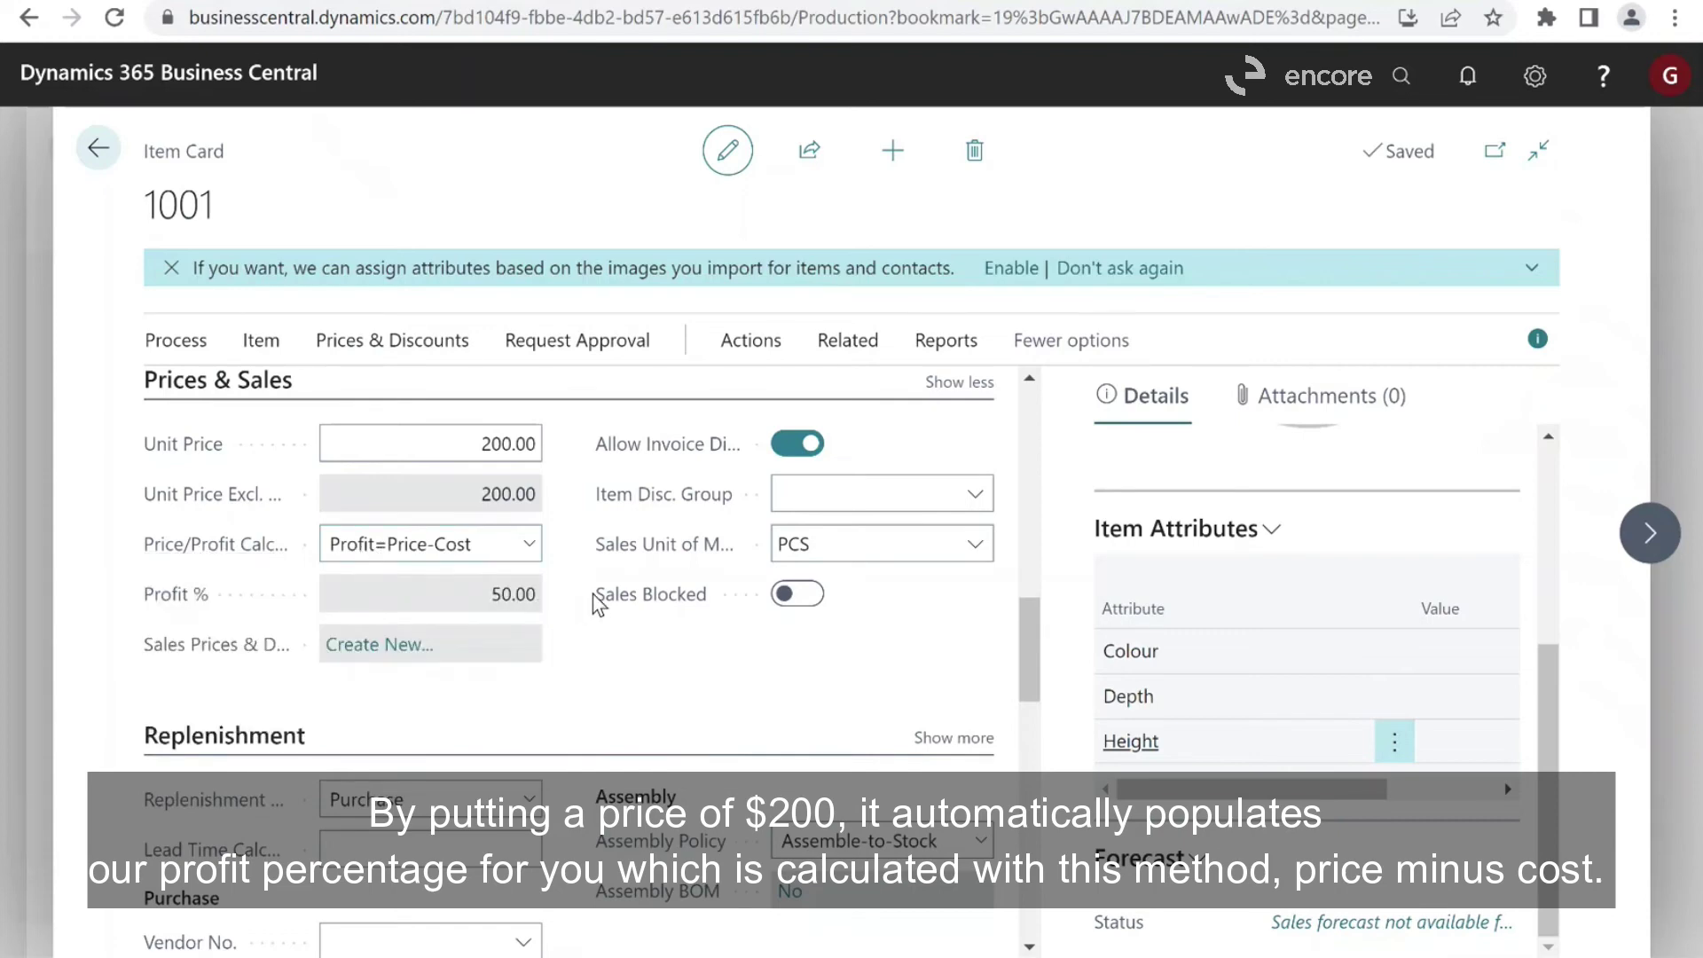
mouse_move(699, 559)
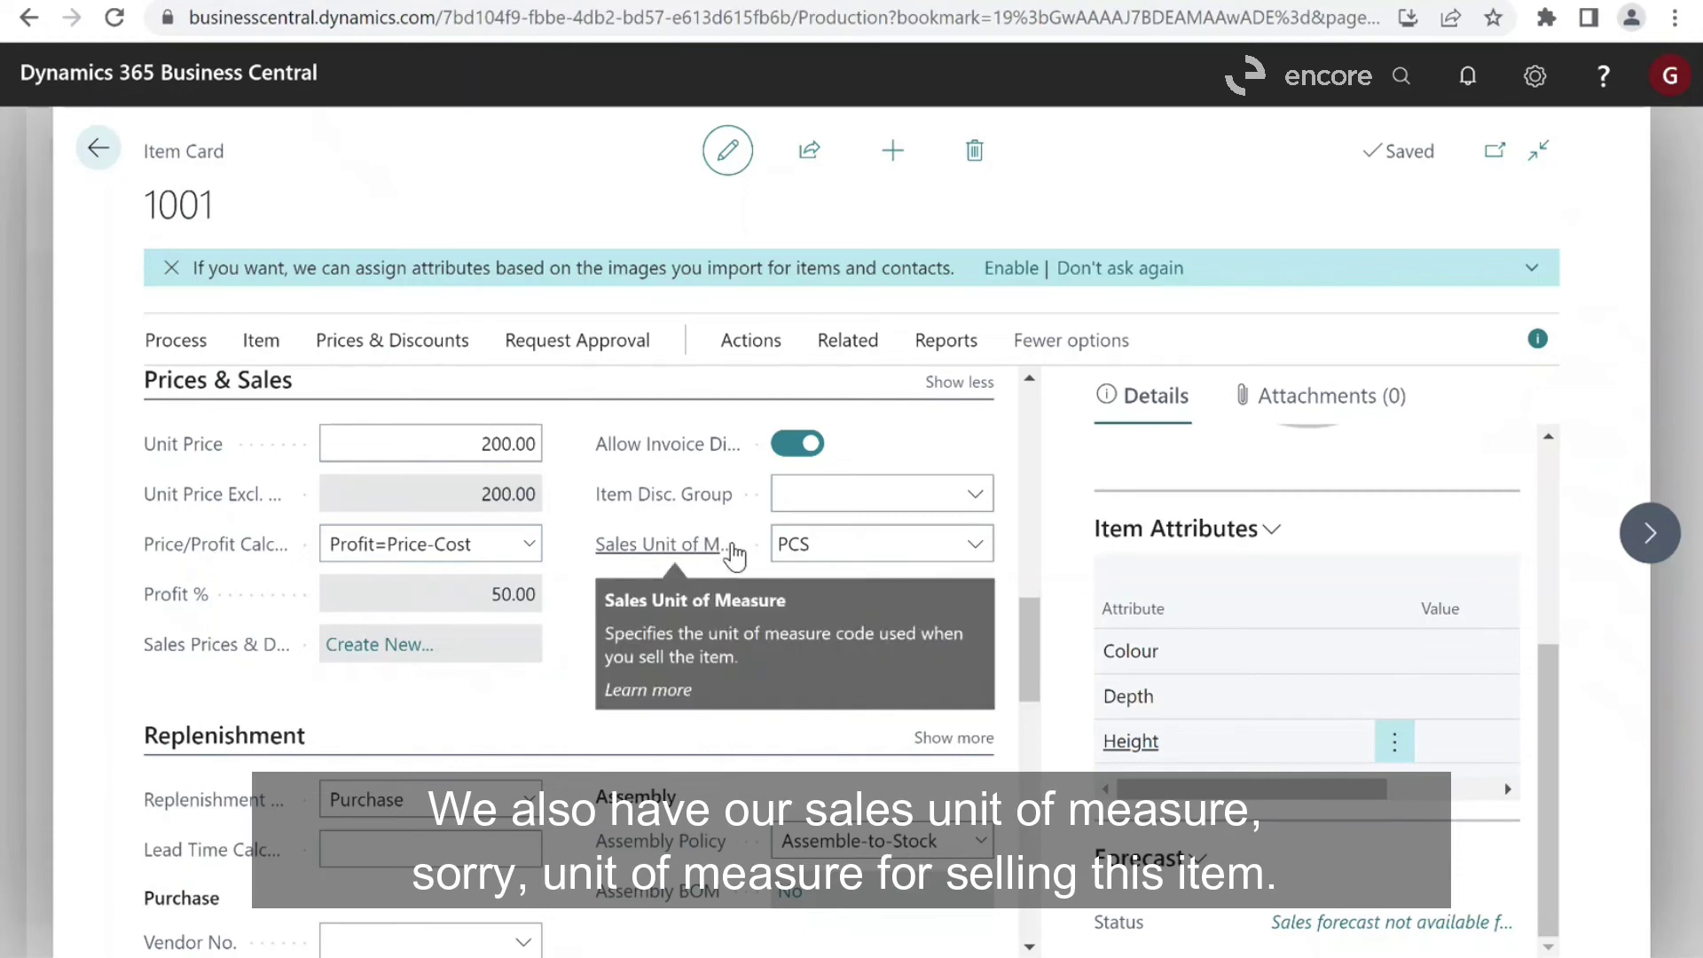
click(979, 549)
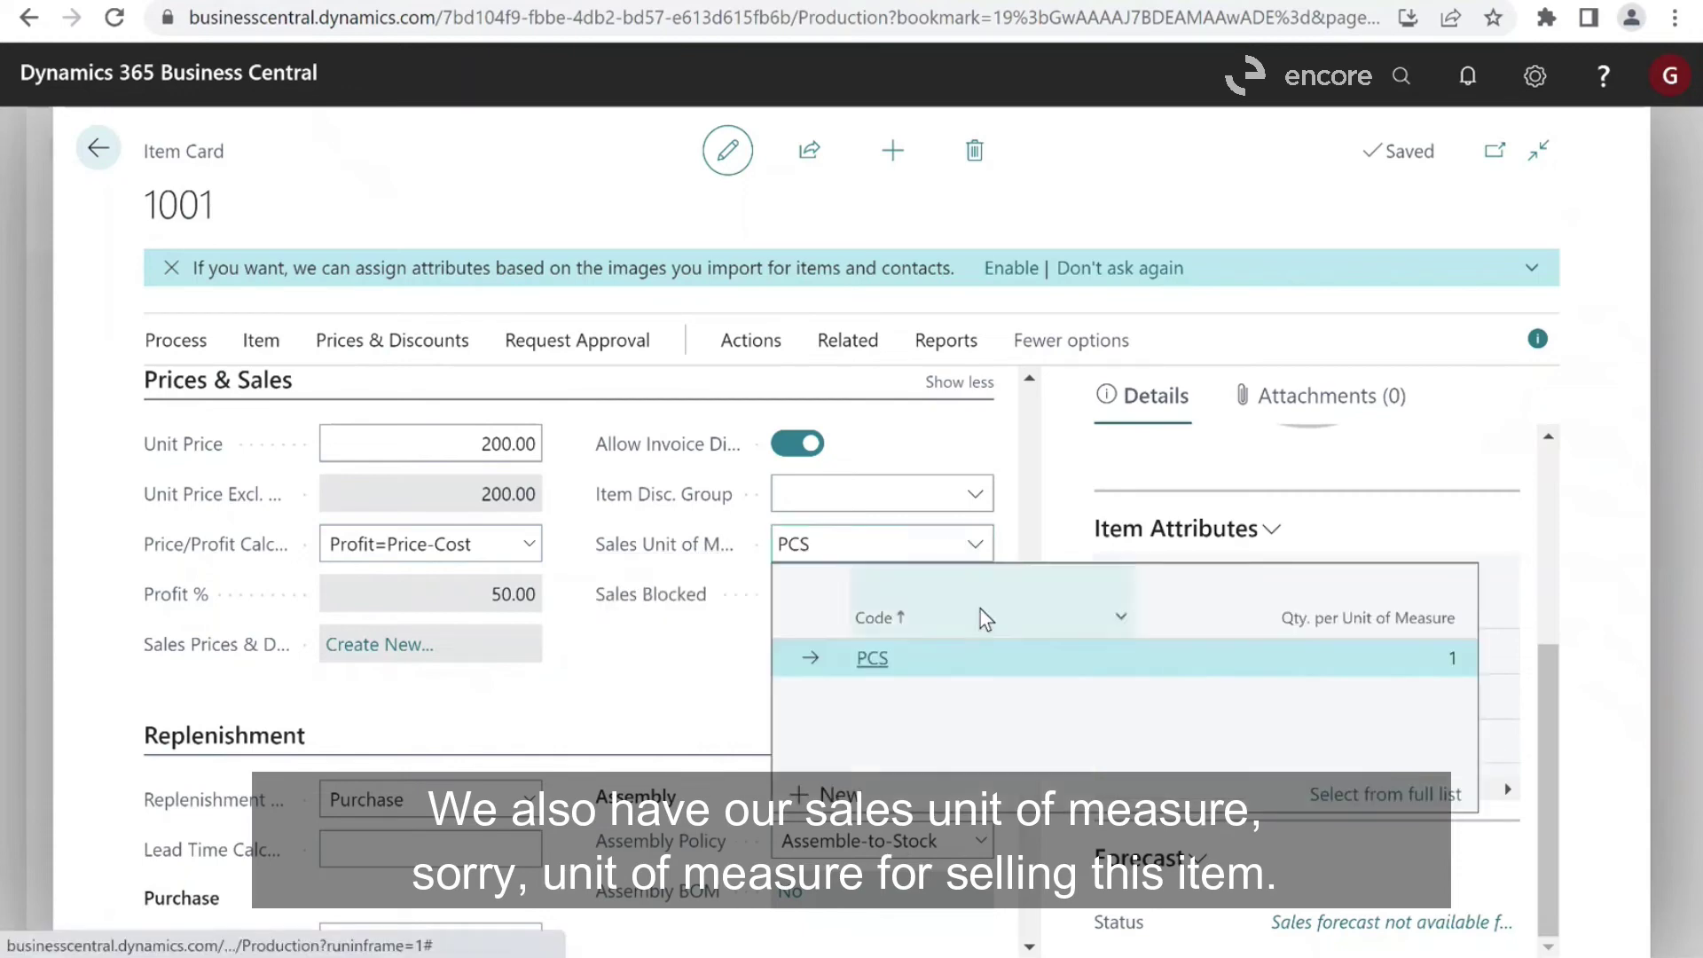
click(872, 658)
click(859, 666)
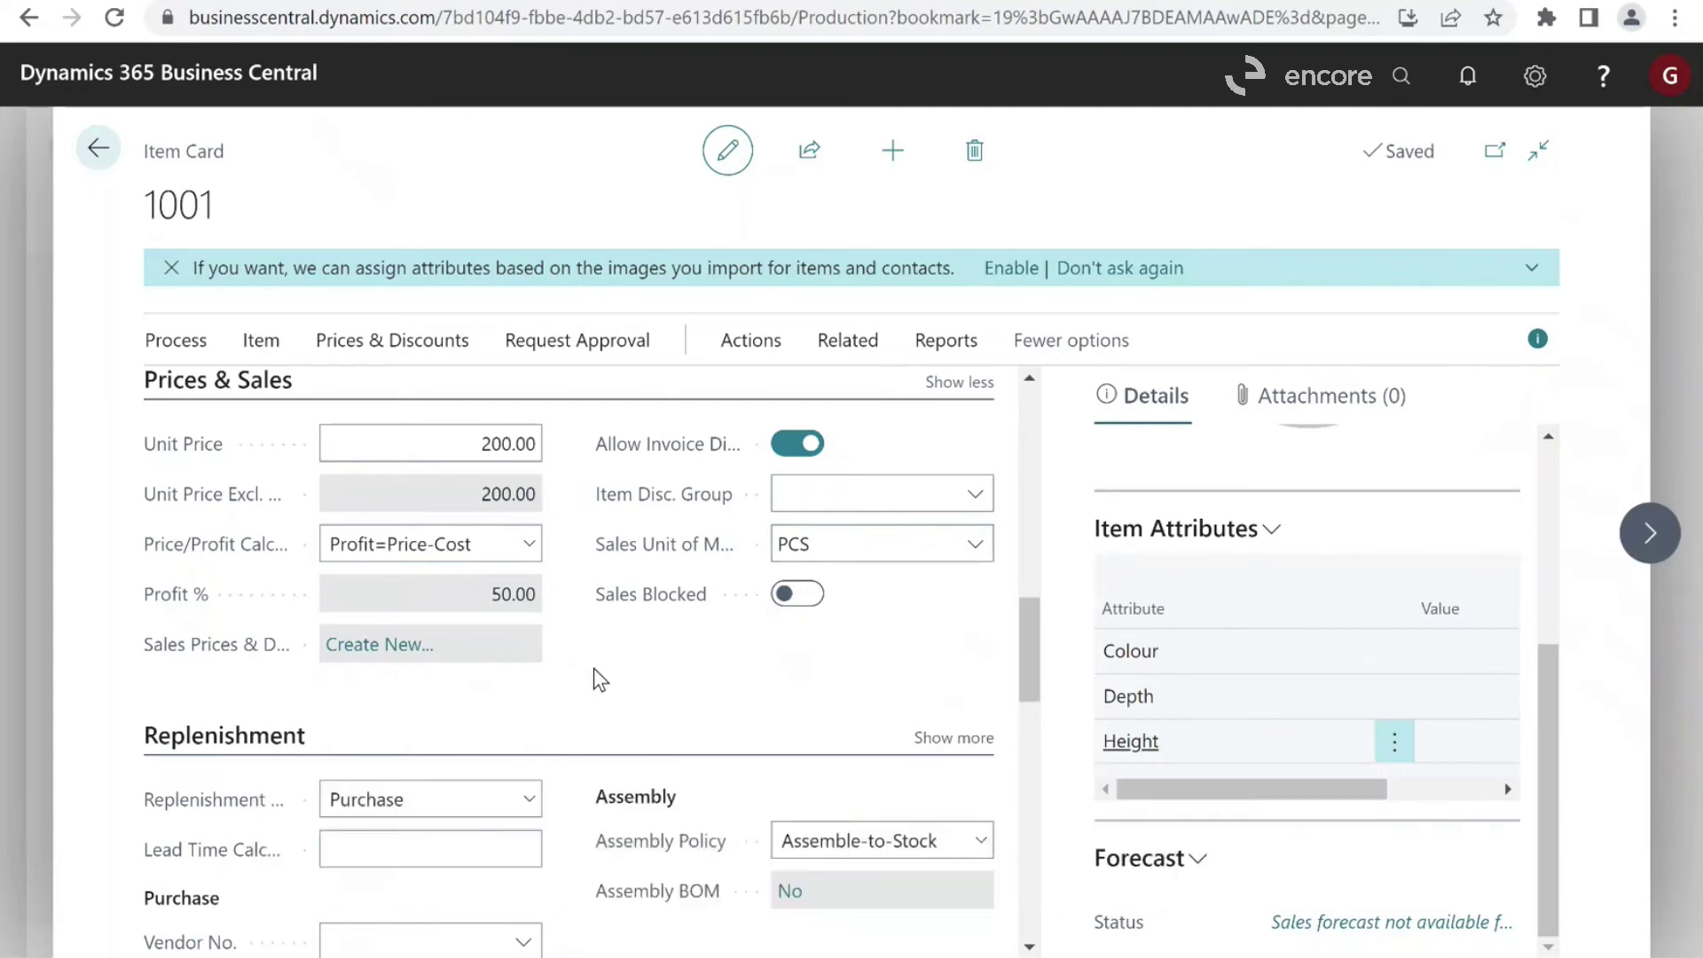
scroll(593, 668, down, 3)
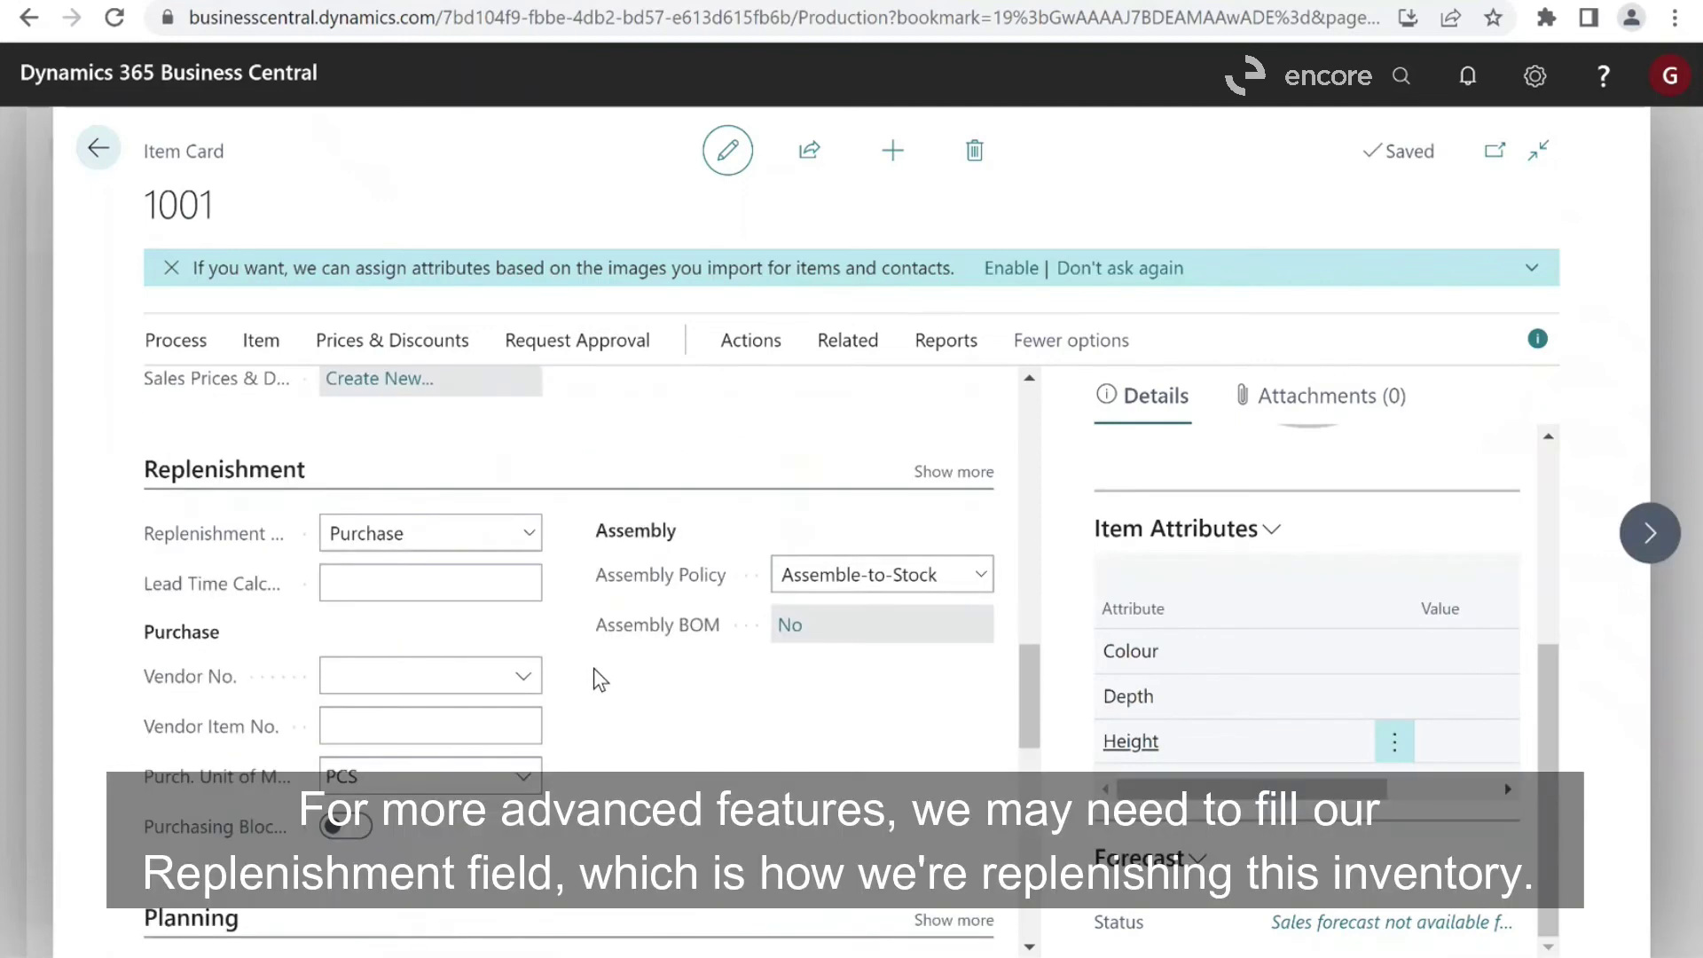
scroll(593, 668, up, 1)
scroll(593, 668, down, 1)
scroll(690, 740, down, 1)
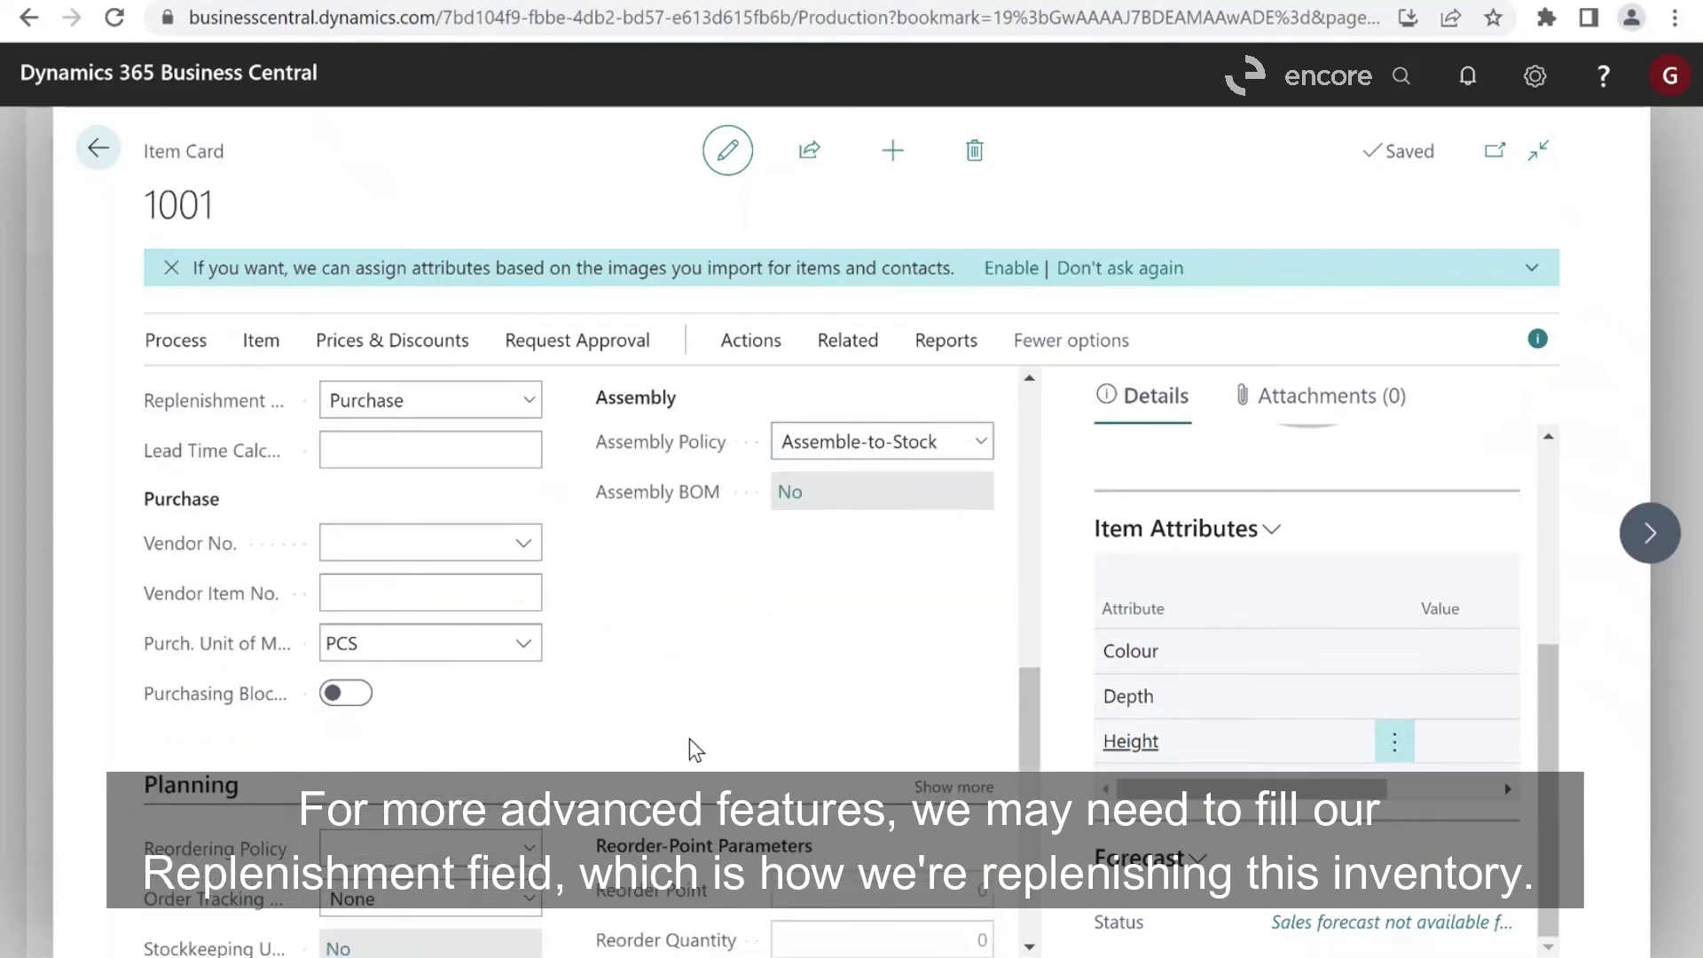
scroll(683, 727, up, 1)
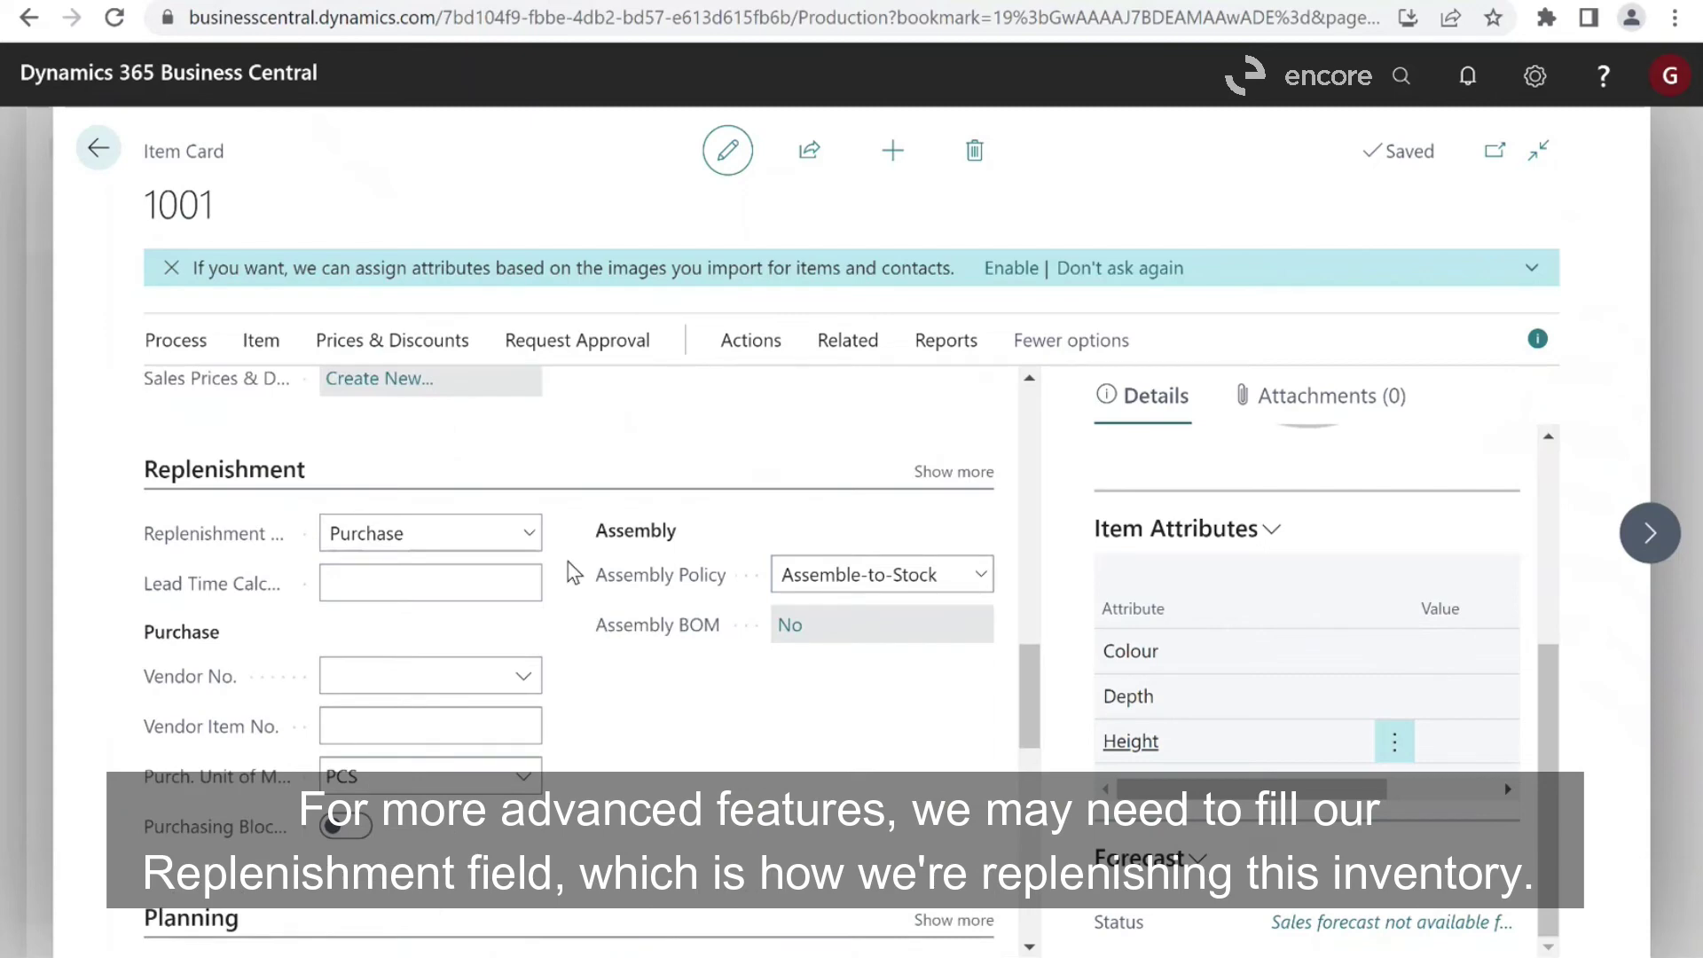
click(529, 532)
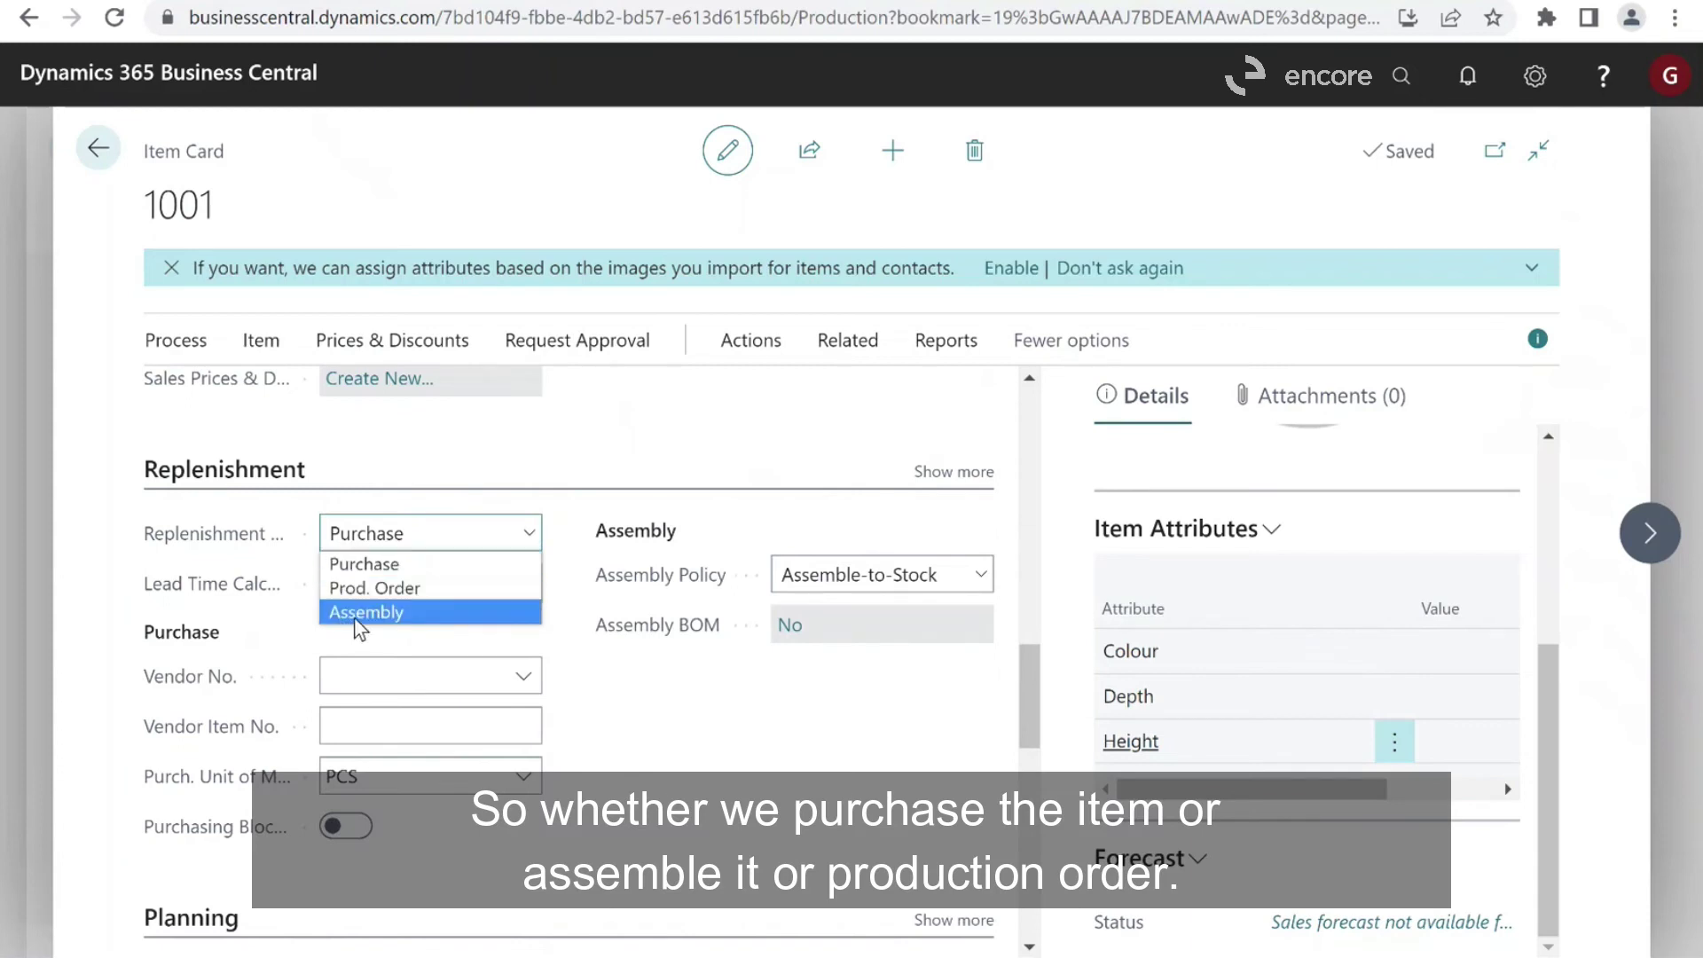
click(358, 566)
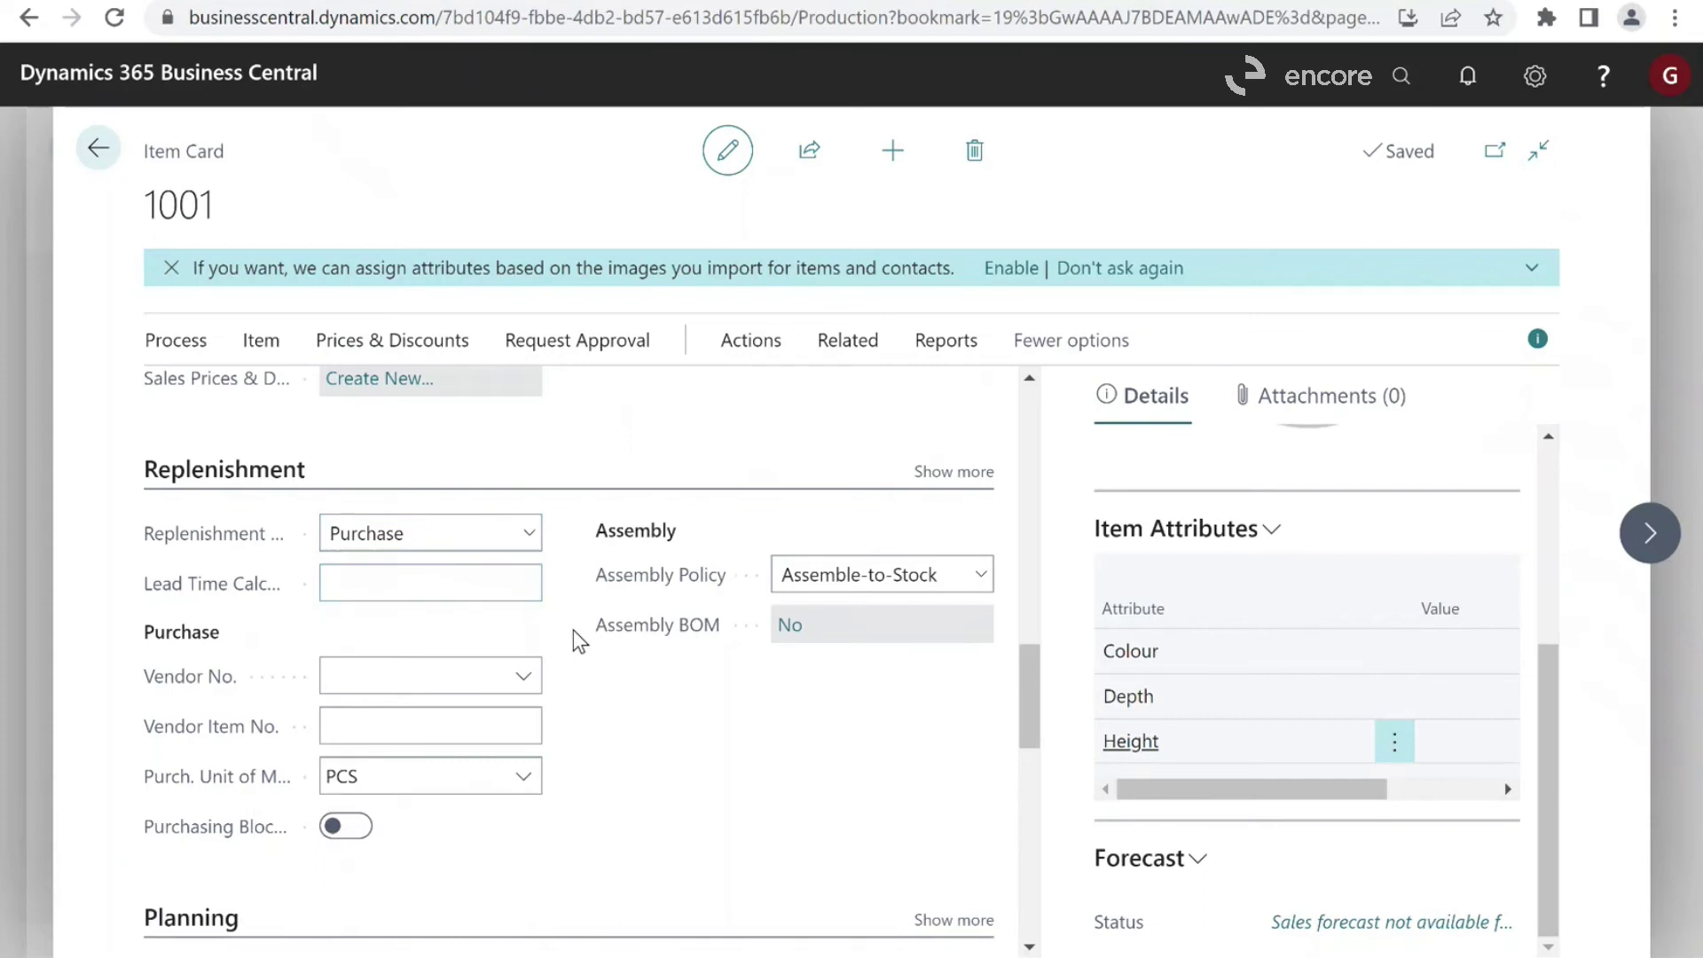
Step: Set Reordering Policy to Fixed Reorder Qty. with Reorder Point 10 and Reorder Quantity 50
scroll(573, 630, down, 6)
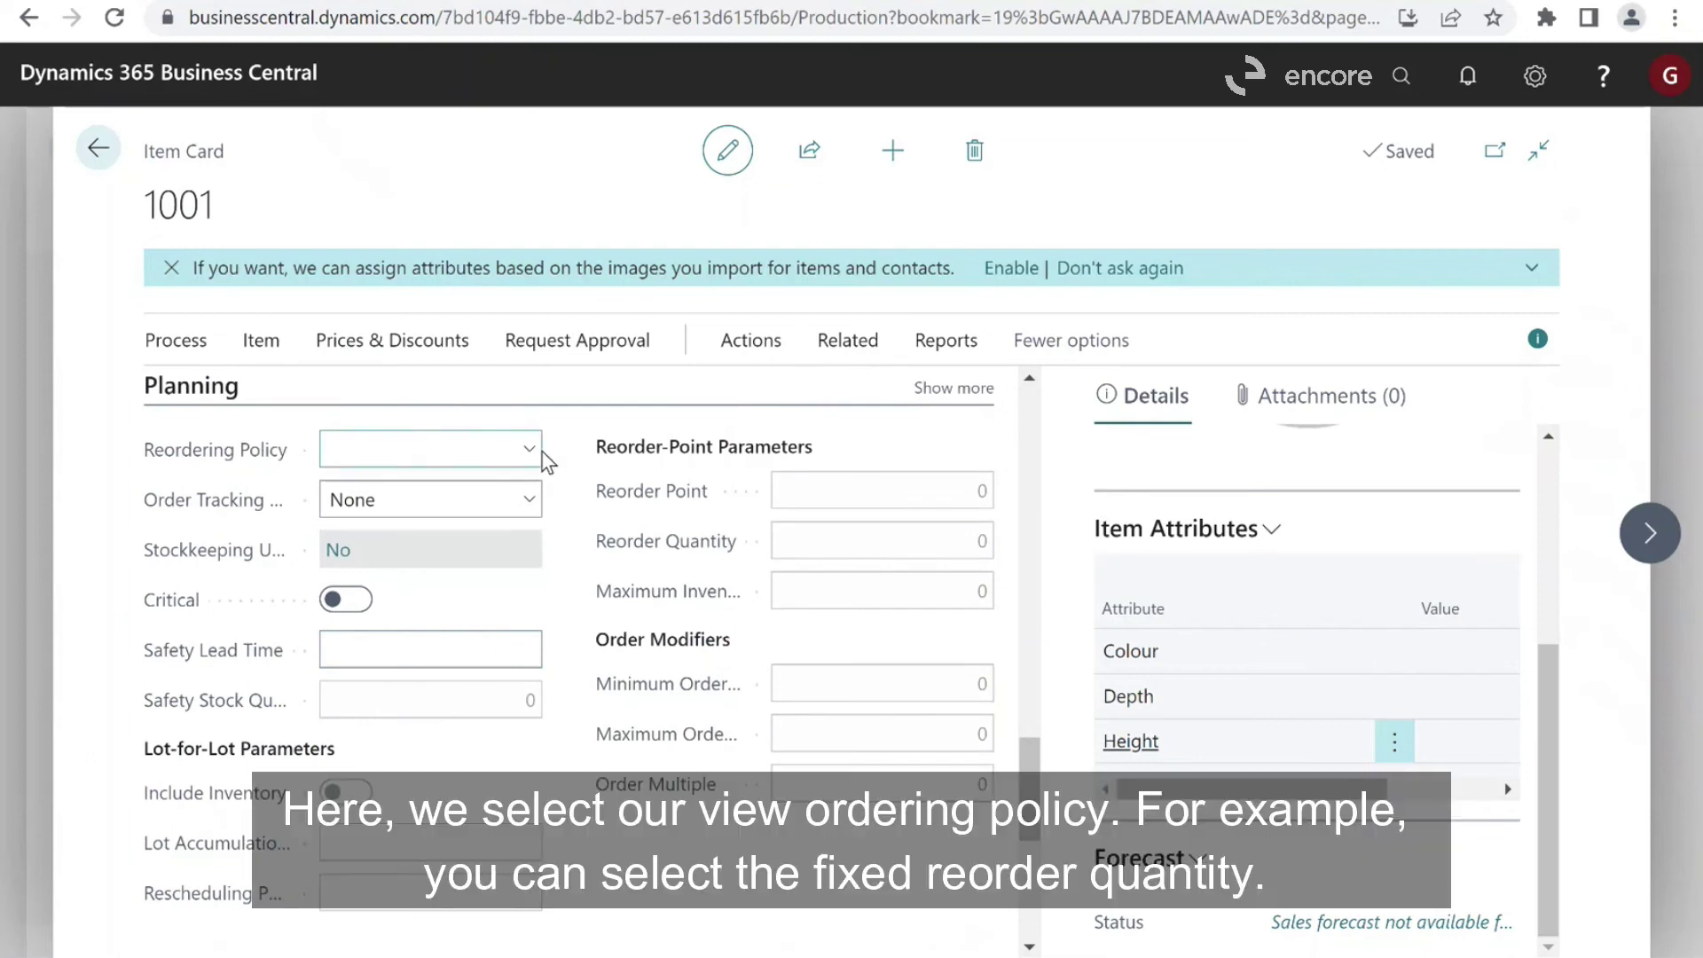
click(529, 451)
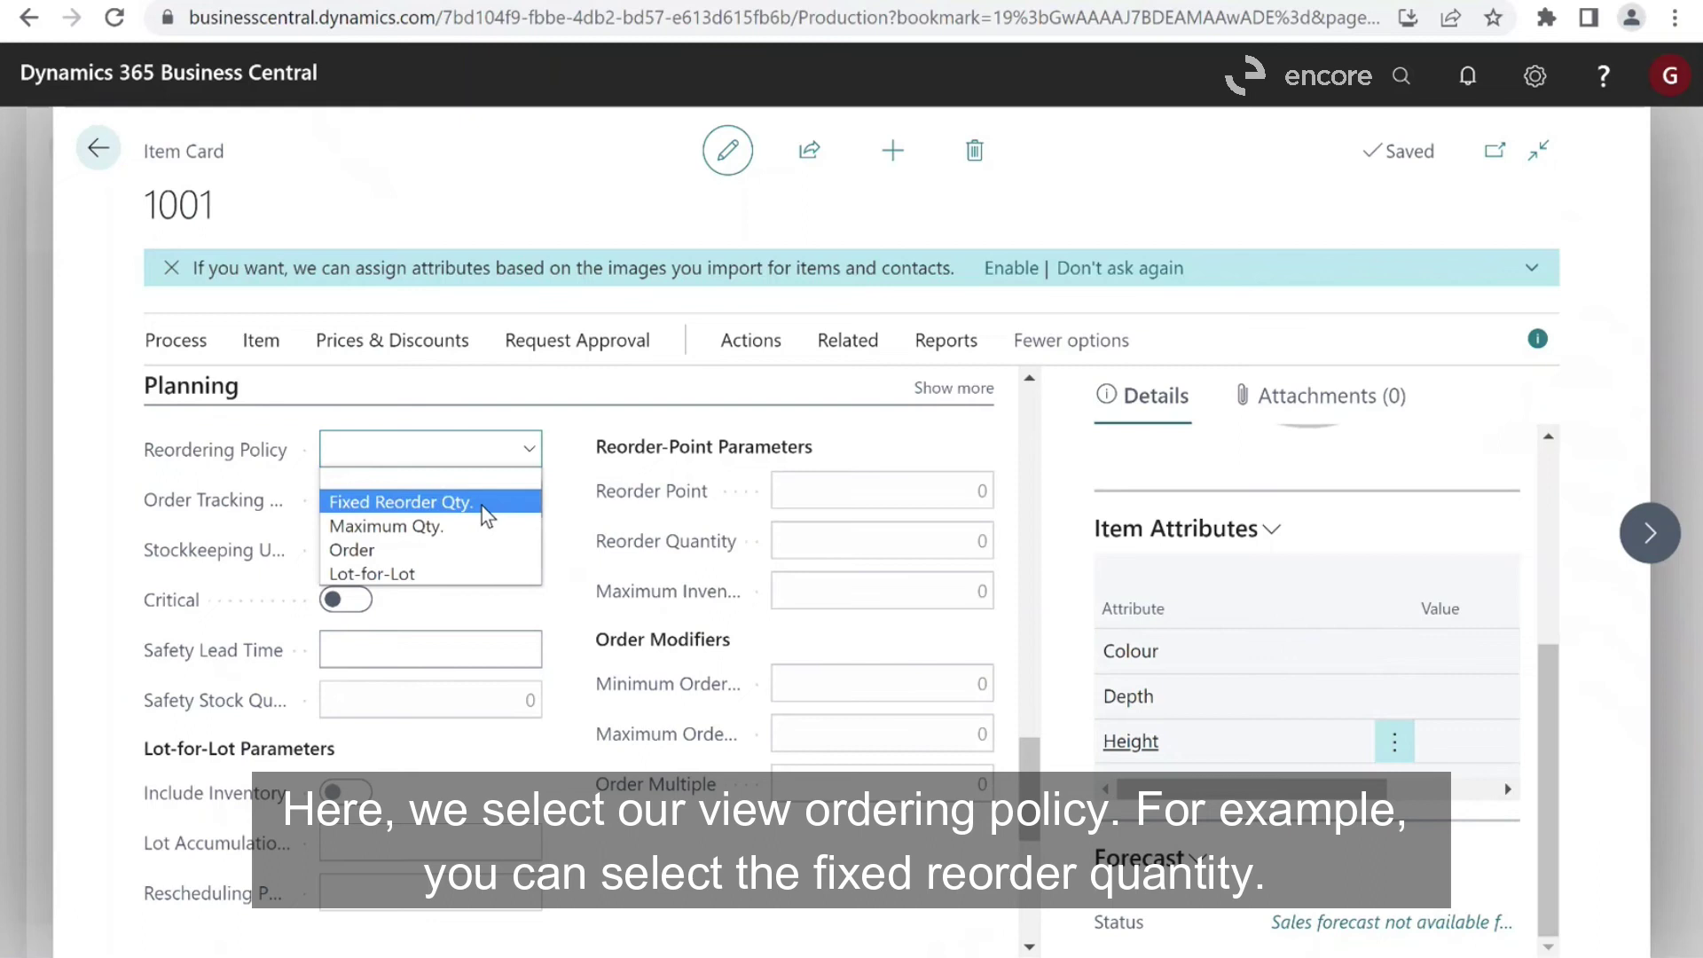
click(392, 504)
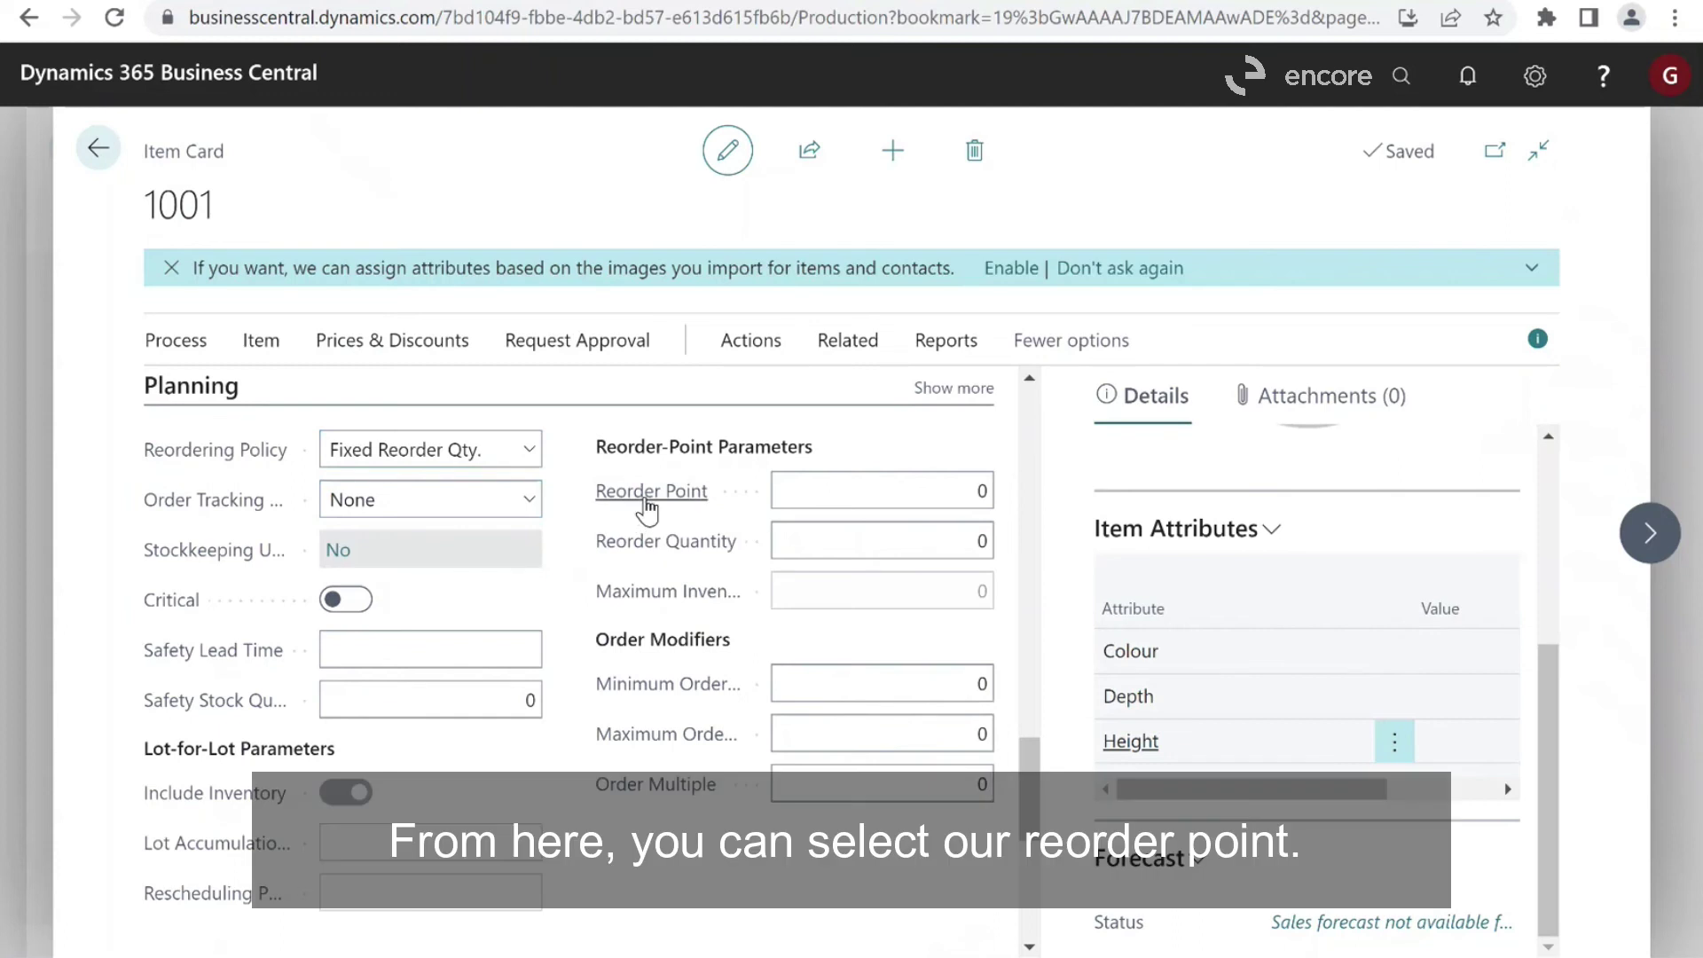
mouse_move(647, 508)
click(844, 485)
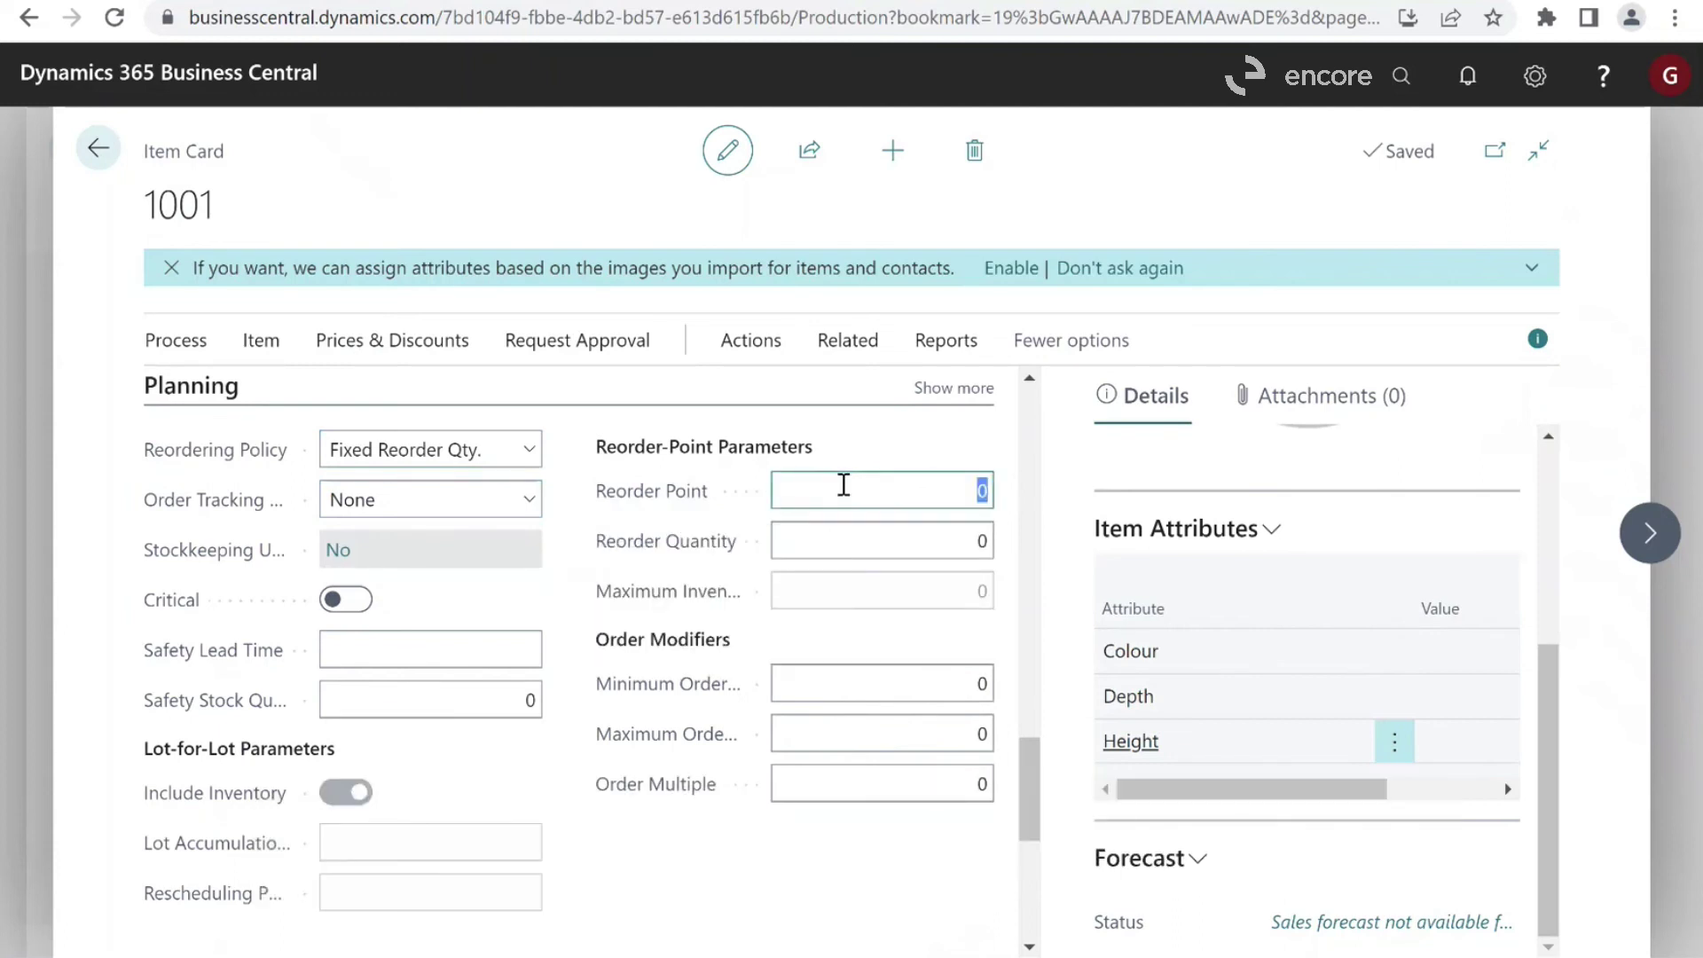
text(10)
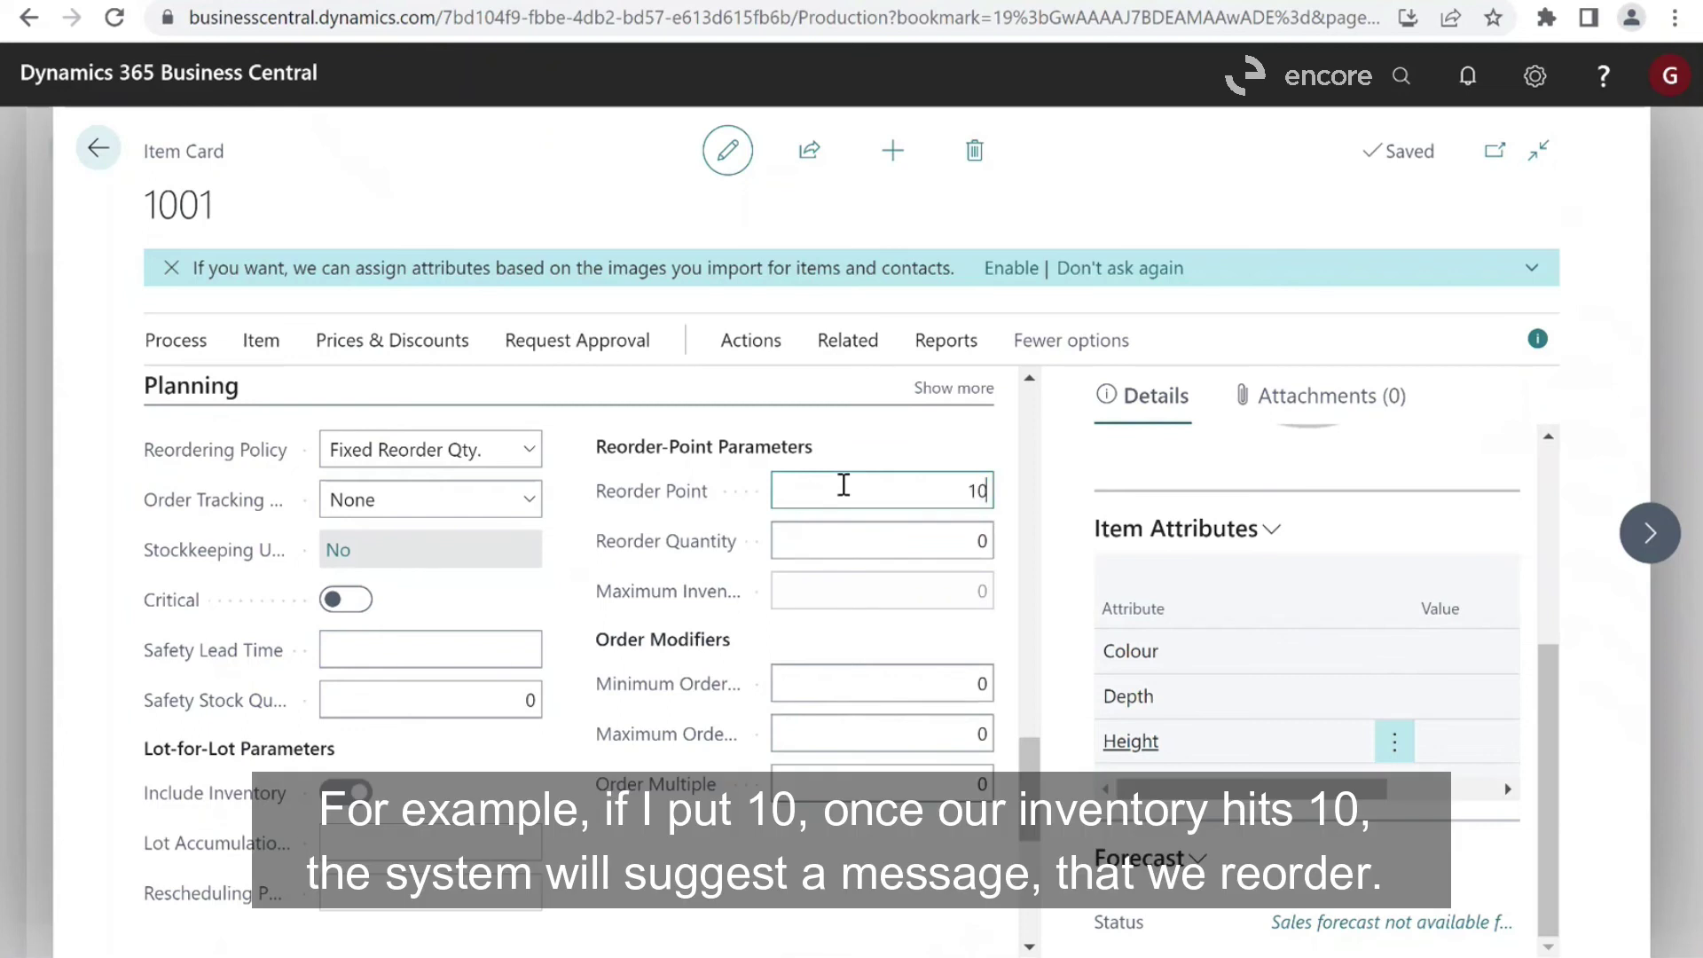
click(858, 452)
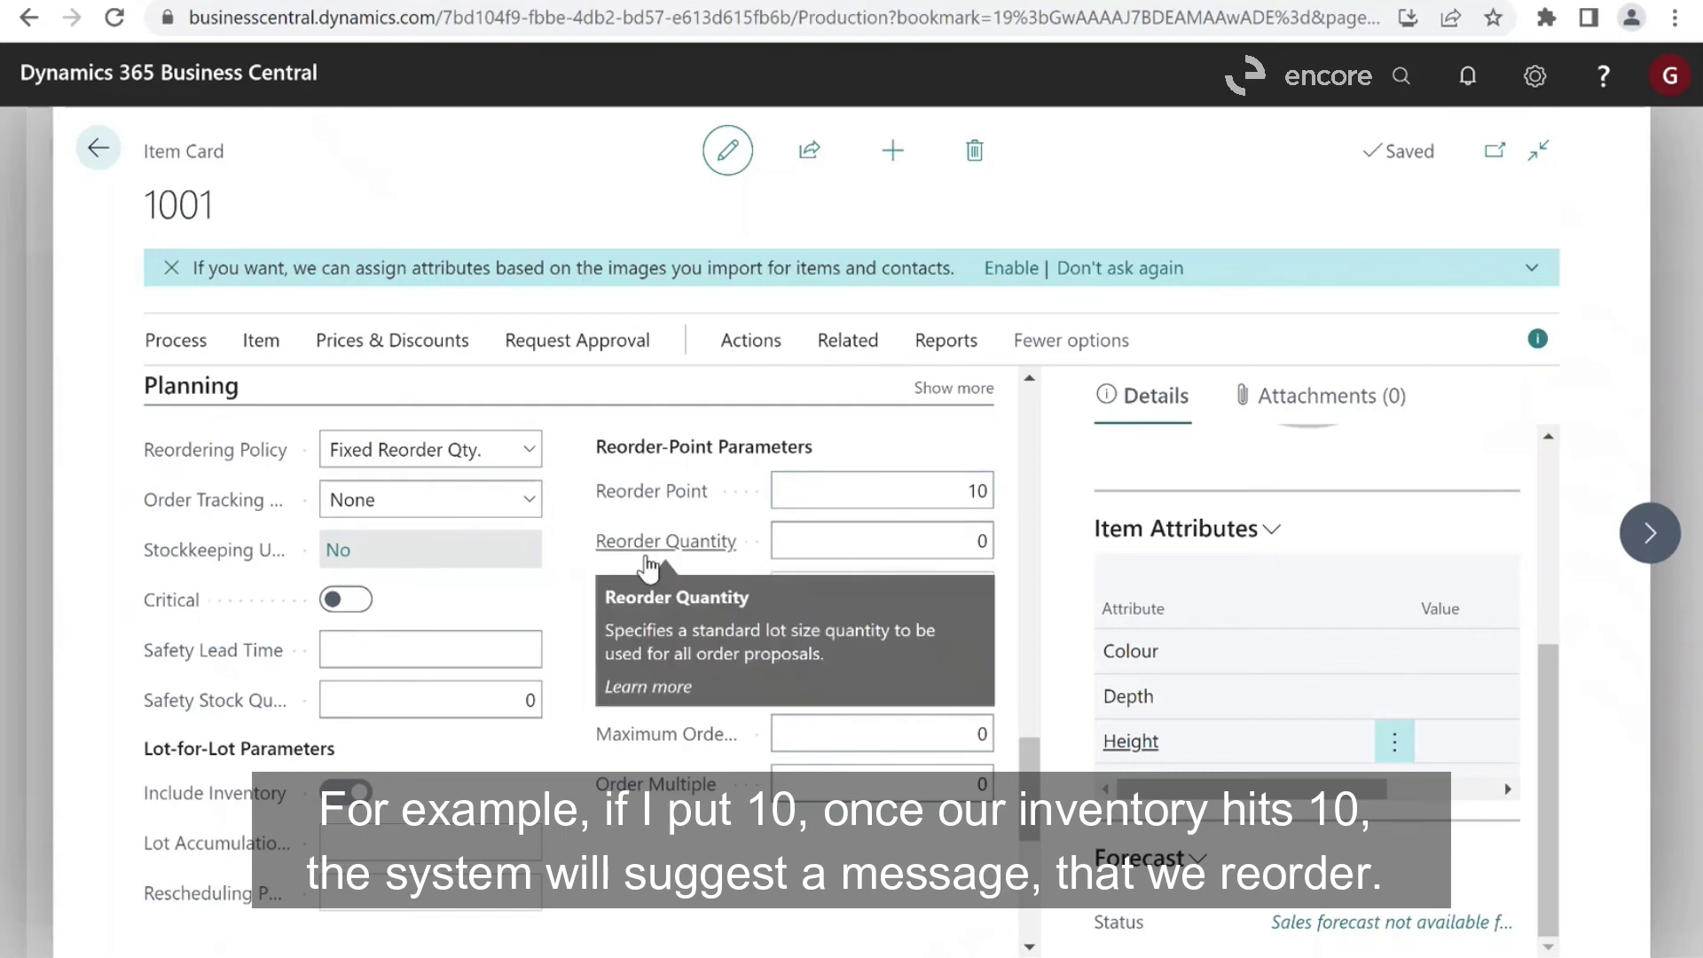
click(851, 540)
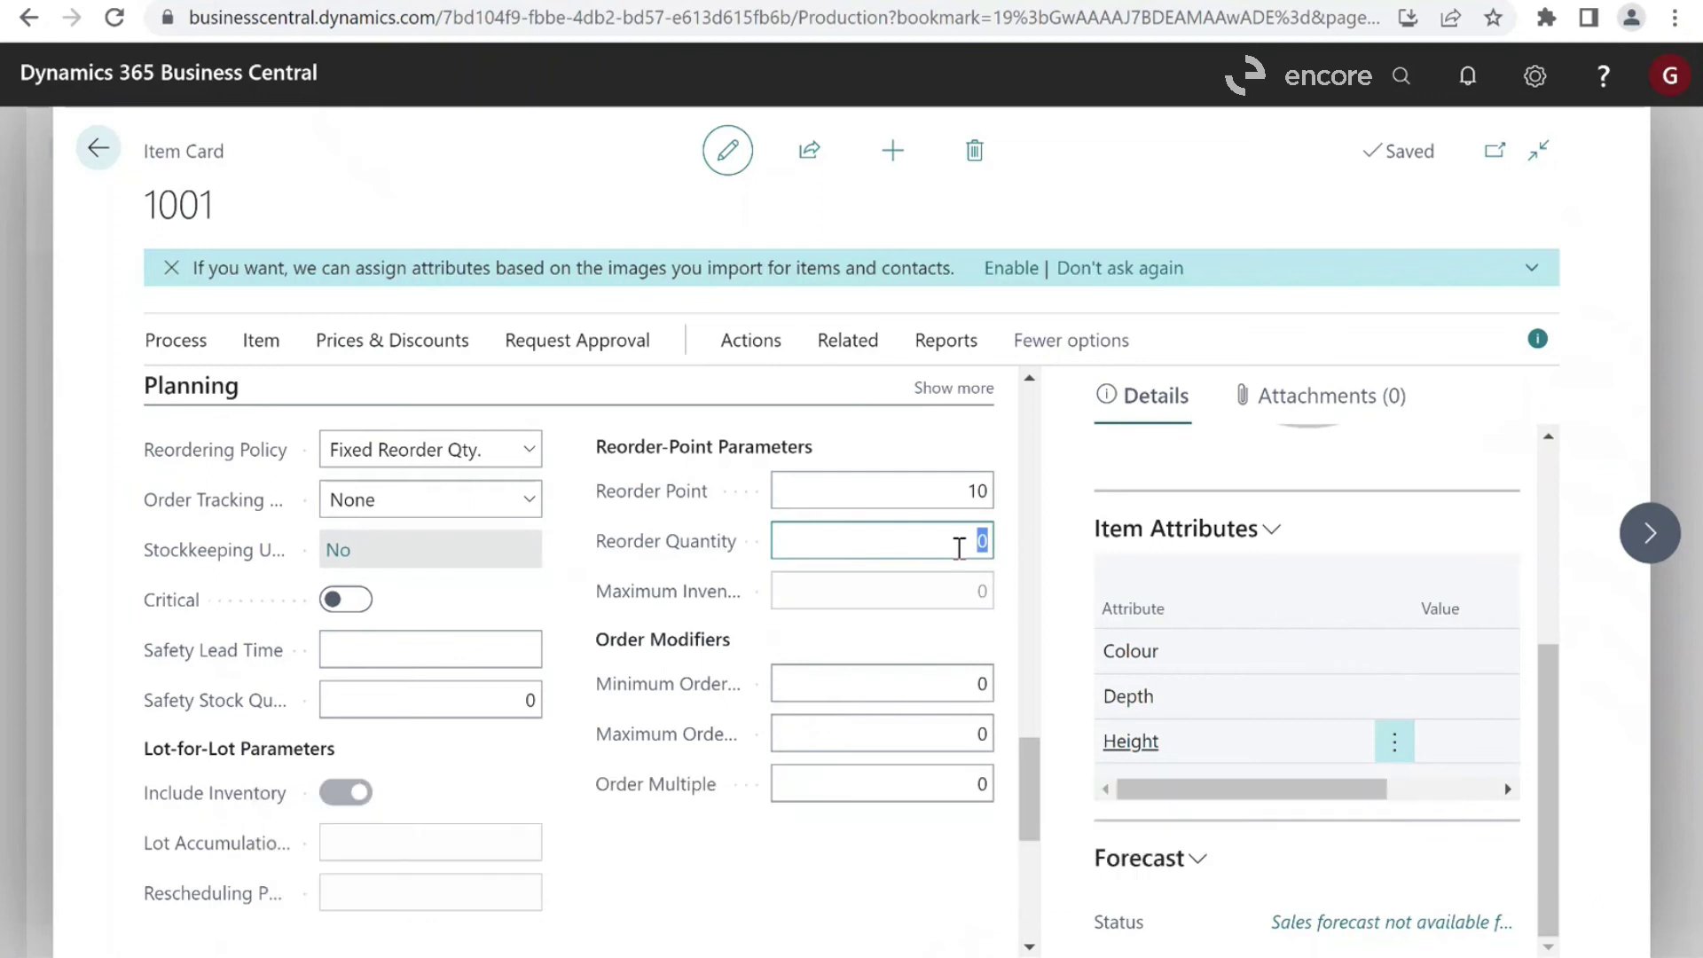
text(50)
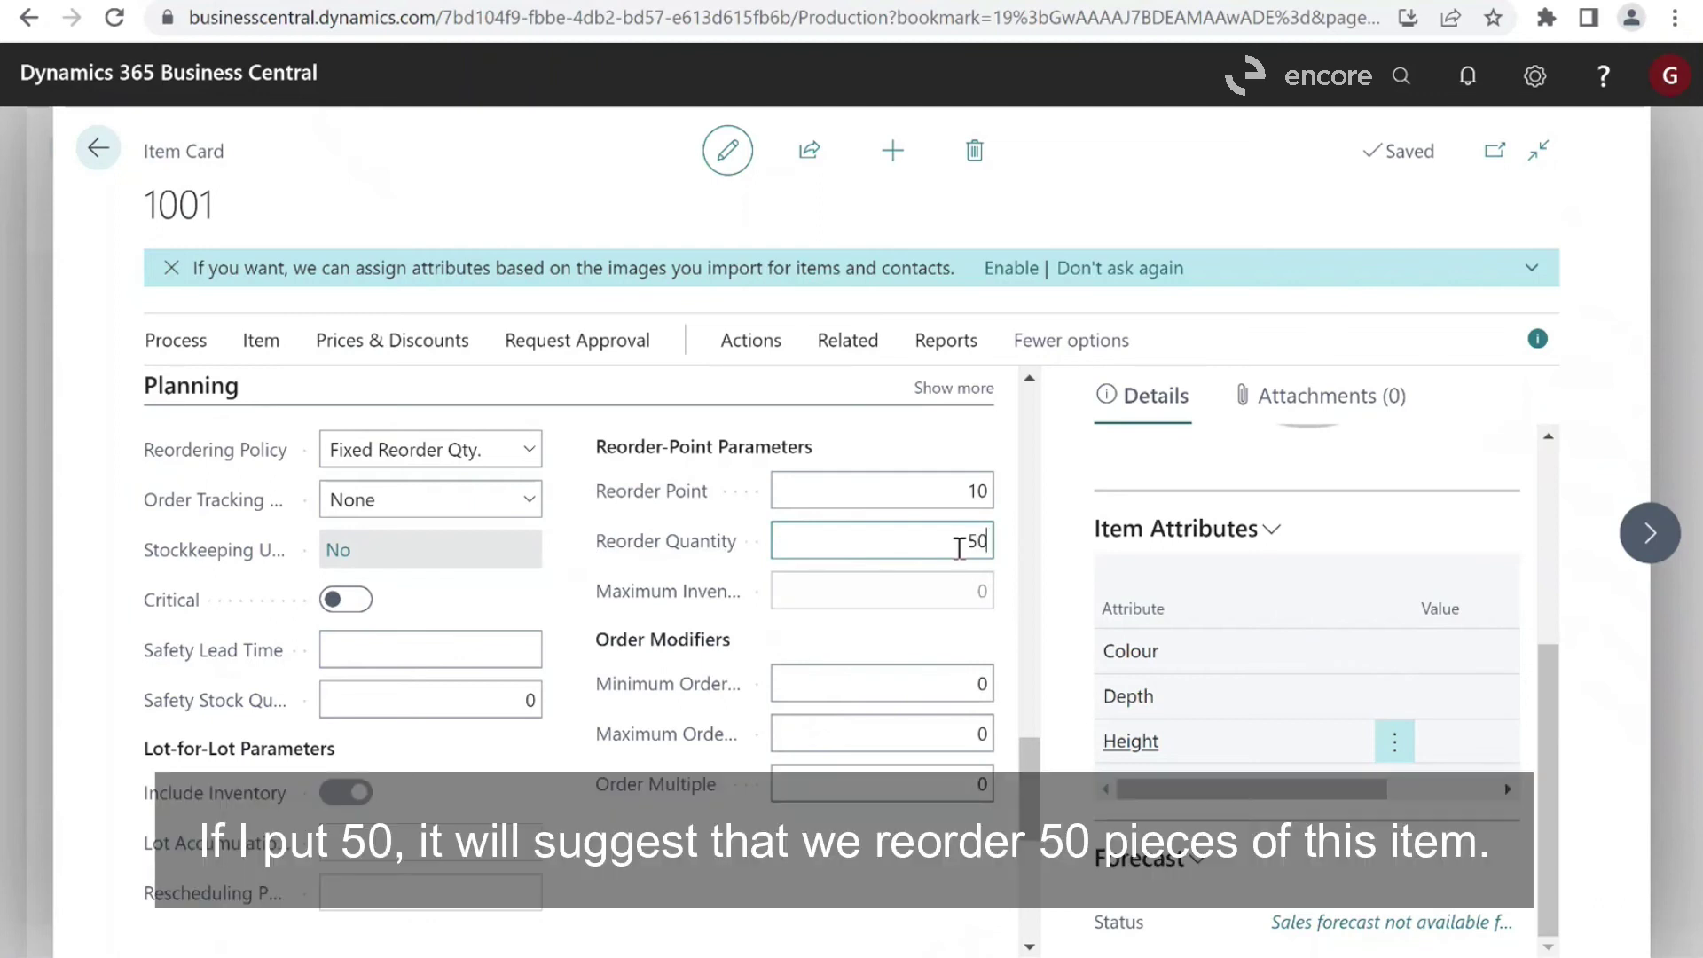
click(1007, 568)
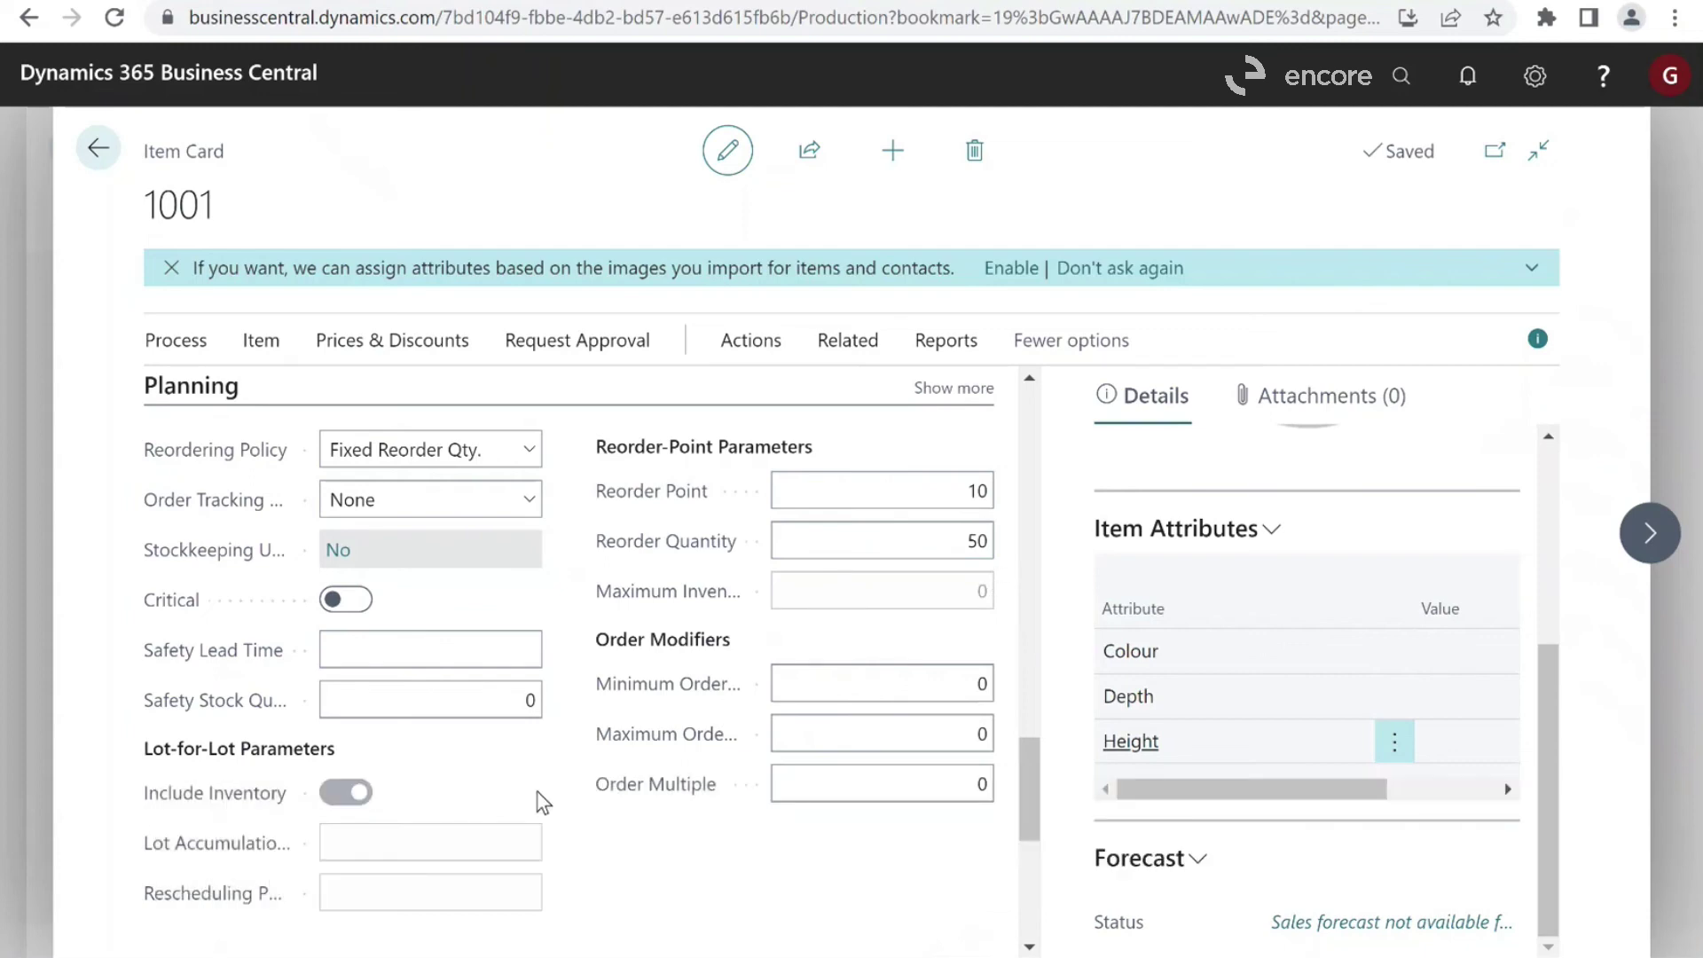
scroll(556, 786, down, 5)
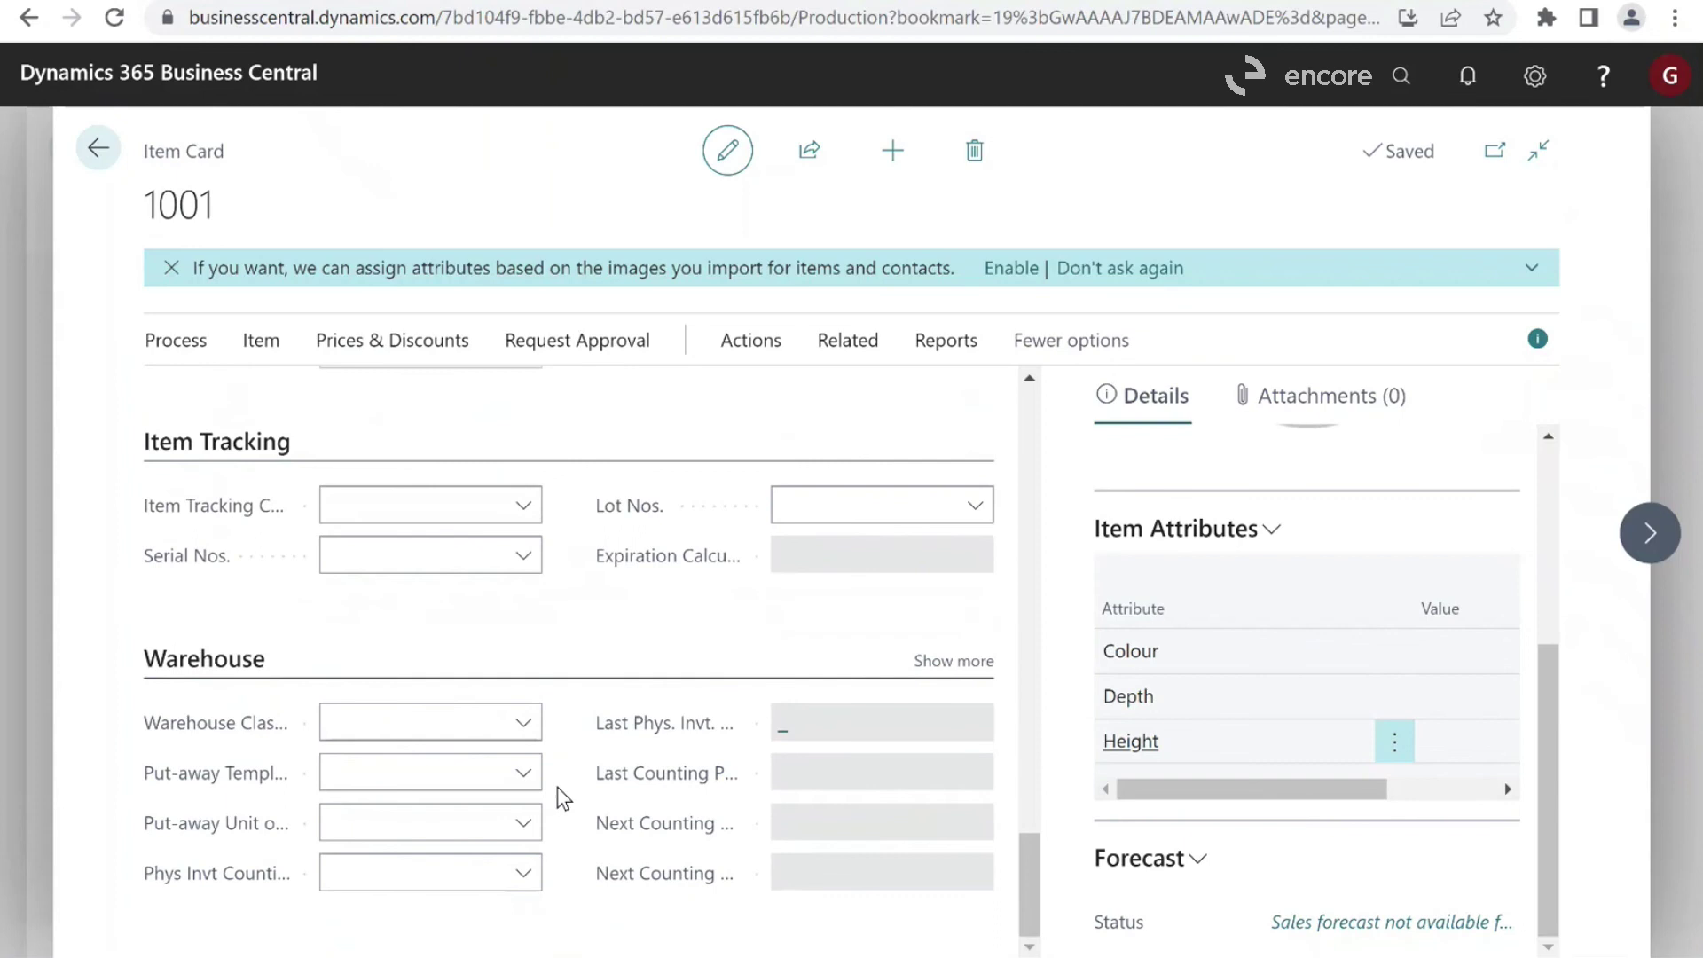